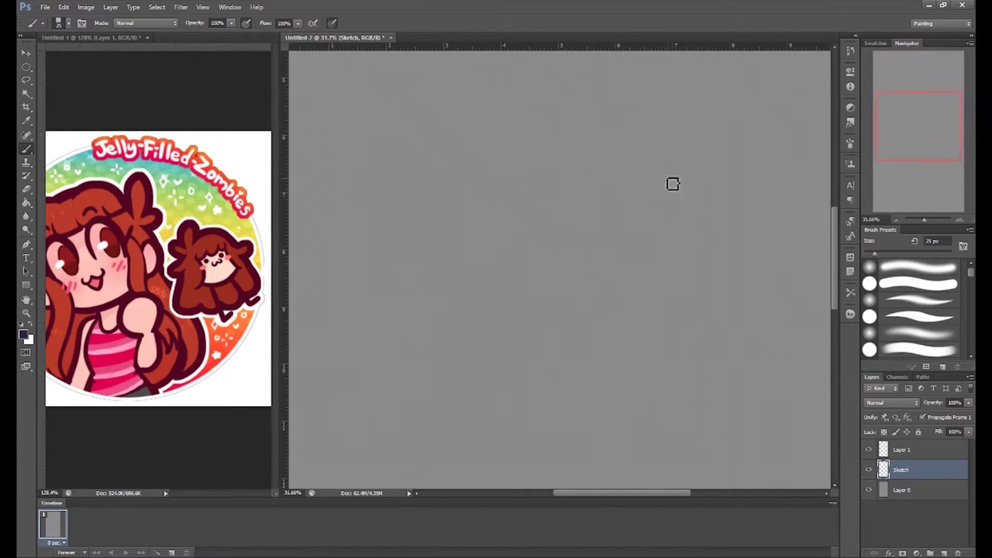
Step: Sketch the girl's round head, hair tuft, body outline and curvy arm
mouse_move(672, 184)
left_mouse_down()
mouse_move(713, 321)
mouse_move(599, 240)
mouse_move(619, 159)
mouse_move(560, 239)
mouse_move(603, 191)
mouse_move(682, 139)
mouse_move(722, 223)
left_mouse_up()
mouse_move(381, 199)
left_mouse_down()
mouse_move(441, 363)
mouse_move(491, 263)
left_mouse_up()
left_click_drag(547, 243, 604, 414)
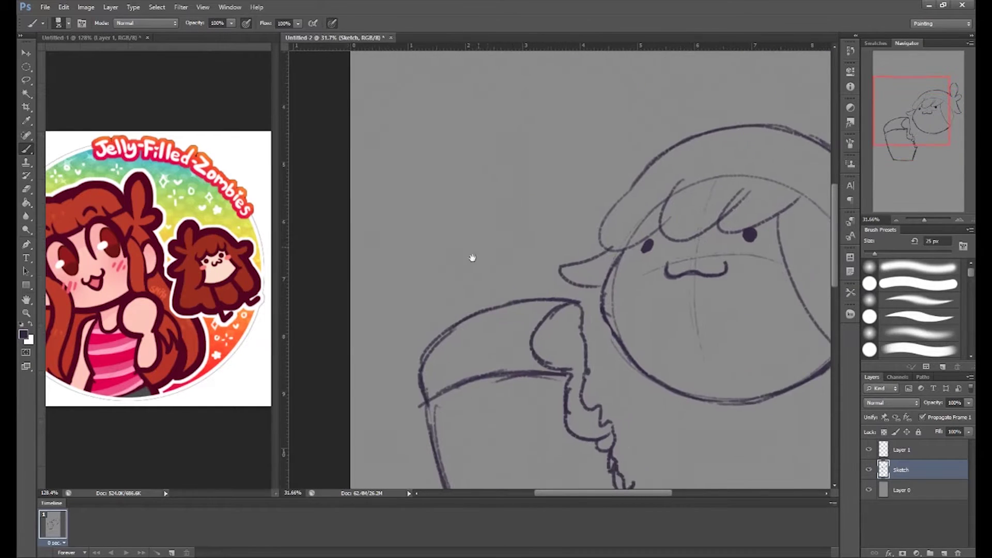
left_click_drag(501, 241, 502, 314)
Step: Sketch the cupcake's frosting swirls, wrapper lines, jelly drip and a lit candle
left_click_drag(435, 287, 558, 310)
left_click_drag(393, 361, 563, 243)
left_click_drag(467, 326, 490, 243)
left_click_drag(478, 235, 519, 197)
left_click_drag(403, 290, 473, 264)
left_click_drag(455, 216, 465, 259)
Step: Sketch the girl's two legs and a small circle mark near her mouth
left_click_drag(654, 248, 650, 429)
left_click_drag(486, 253, 481, 436)
scroll(481, 435, "up", 3)
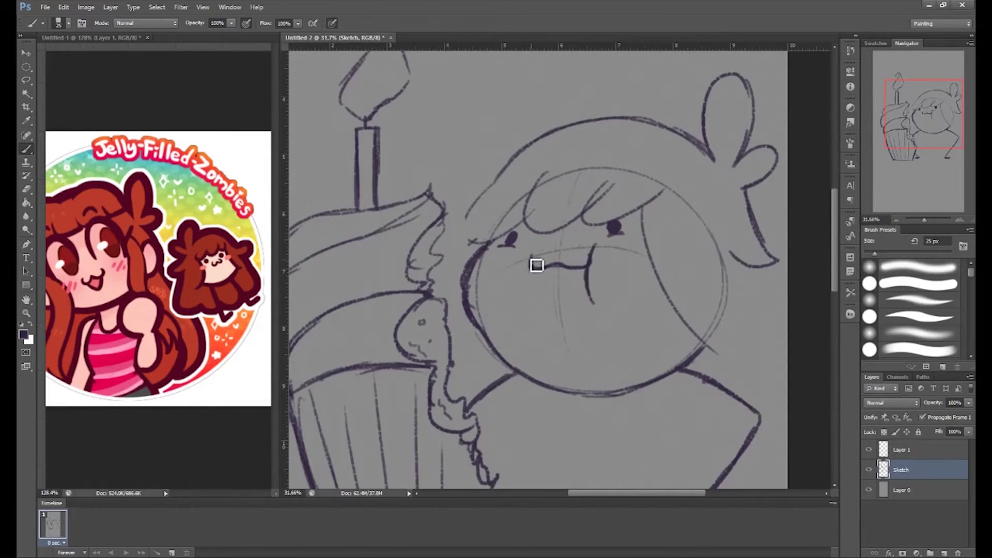
scroll(536, 265, "down", 5)
scroll(467, 195, "down", 5)
scroll(641, 404, "up", 10)
left_click_drag(558, 310, 562, 314)
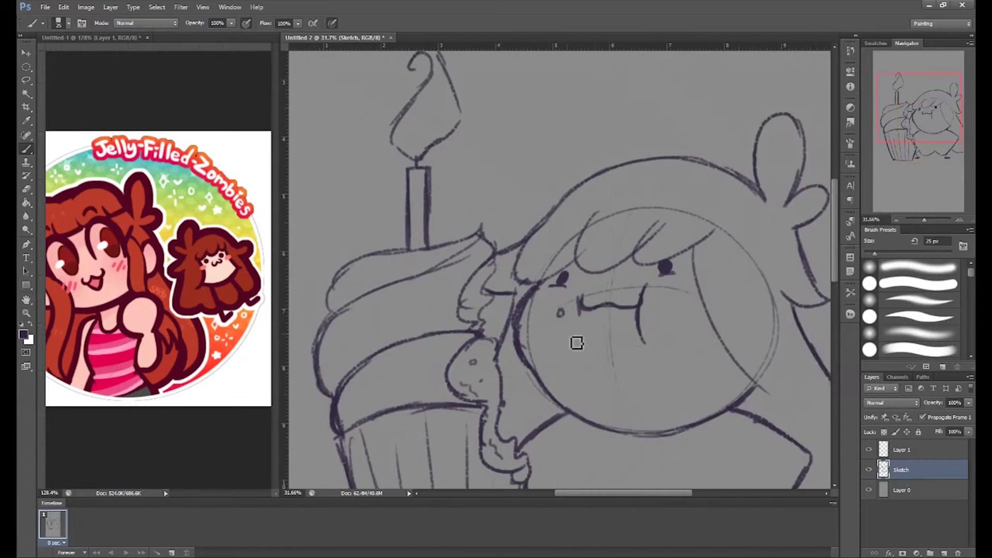
Step: Start blocking in the girl's hair with red
scroll(576, 342, "down", 2)
scroll(576, 342, "down", 3)
scroll(576, 343, "up", 3)
scroll(601, 390, "down", 1)
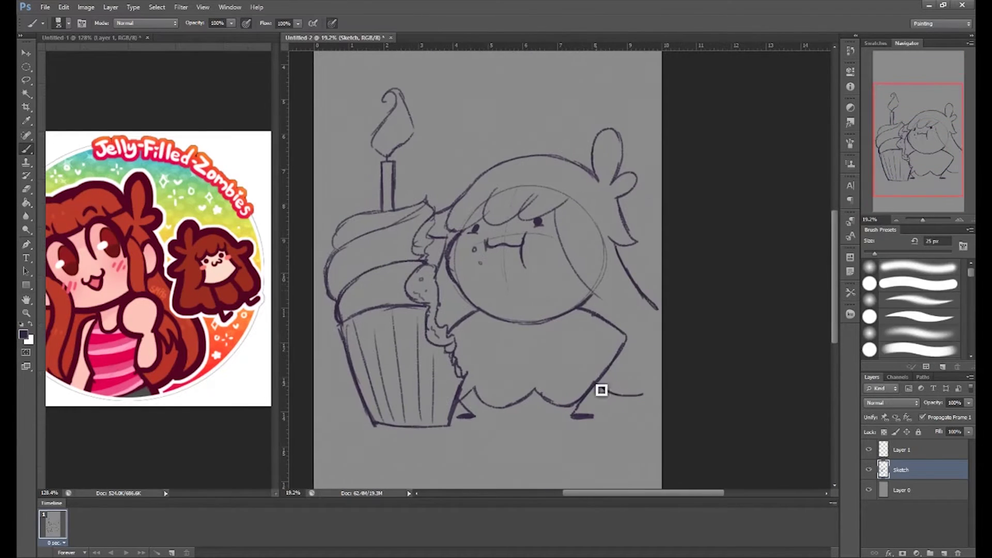
scroll(479, 193, "left", 3)
scroll(571, 222, "right", 1)
scroll(491, 275, "down", 1)
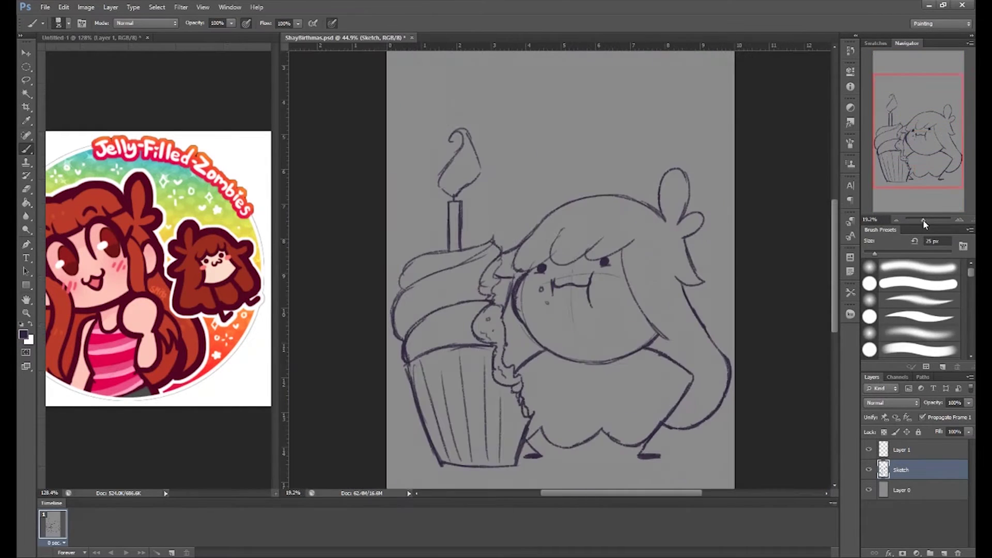
mouse_move(568, 217)
left_mouse_down()
mouse_move(520, 262)
mouse_move(544, 240)
mouse_move(558, 367)
mouse_move(639, 427)
mouse_move(615, 243)
mouse_move(682, 227)
mouse_move(679, 300)
mouse_move(522, 332)
mouse_move(543, 322)
left_mouse_up()
Step: Fill the cupcake wrapper purple, the frosting pink and the cupcake top dark brown
left_click(434, 357, "alt")
mouse_move(440, 362)
left_mouse_down()
mouse_move(481, 455)
mouse_move(489, 345)
mouse_move(480, 423)
left_mouse_up()
left_click_drag(437, 310, 481, 268)
left_click(227, 279, "alt")
mouse_move(434, 309)
left_mouse_down()
mouse_move(522, 326)
mouse_move(543, 392)
left_mouse_up()
left_click_drag(516, 281, 425, 270)
Step: Paint the face peach and touch up the hair with red
left_click(222, 274, "alt")
left_click_drag(465, 310, 579, 321)
left_click_drag(543, 238, 568, 326)
mouse_move(465, 243)
left_mouse_down()
mouse_move(553, 242)
mouse_move(526, 323)
left_mouse_up()
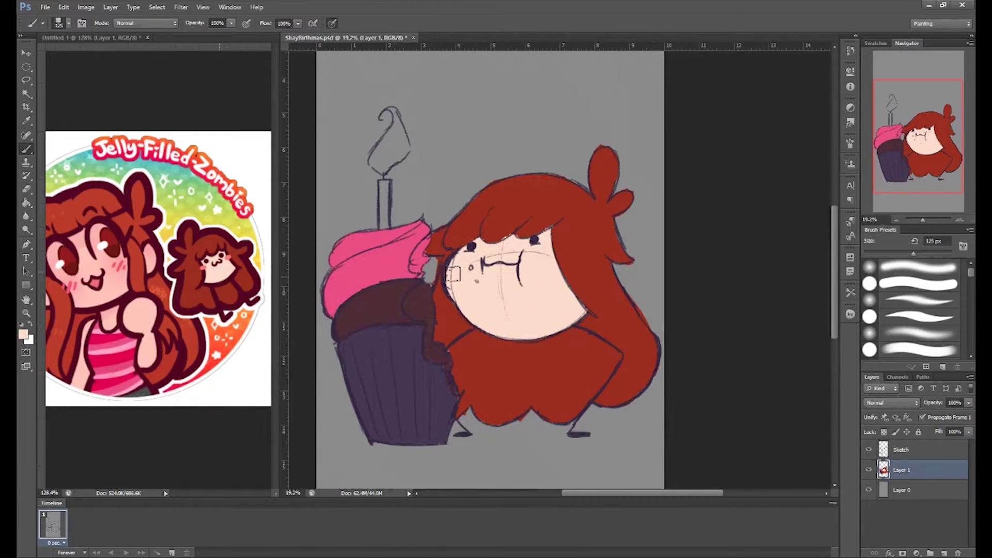
left_click_drag(477, 283, 505, 271)
left_click(488, 340, "alt")
Step: Paint the candle stick pink and its flame yellow
mouse_move(500, 389)
left_mouse_down()
mouse_move(552, 433)
mouse_move(536, 478)
left_mouse_up()
left_click(421, 310, "alt")
left_click_drag(444, 264, 444, 295)
left_click(256, 269, "alt")
mouse_move(450, 198)
left_mouse_down()
mouse_move(444, 245)
mouse_move(492, 248)
mouse_move(501, 294)
mouse_move(465, 248)
left_mouse_up()
Step: Paint the body dark maroon up to the neck and add light skin below the bangs
left_click(372, 351, "alt")
left_click_drag(439, 297, 460, 309)
left_click_drag(454, 344, 539, 302)
left_click(539, 302, "alt")
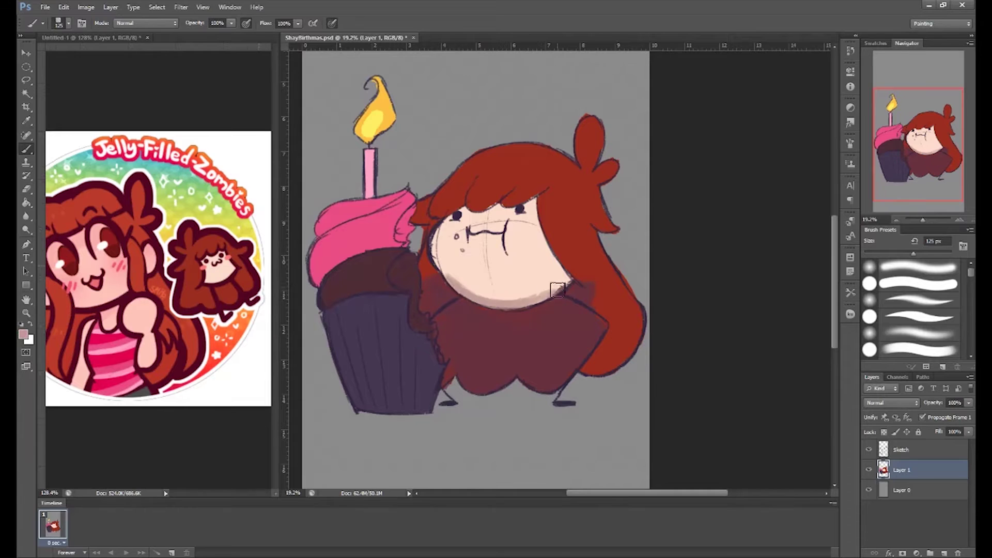
left_click(547, 248, "alt")
left_click_drag(506, 209, 459, 225)
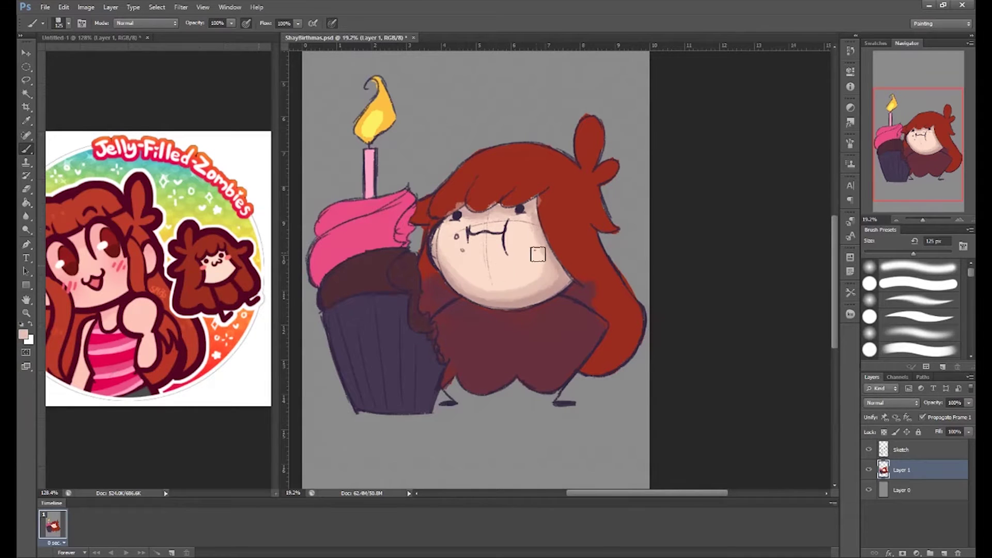
Step: Darken the lower-right hair with maroon, then sample the cupcake top's brown
left_click_drag(469, 205, 429, 195)
left_click_drag(540, 349, 594, 338)
left_click(565, 249, "alt")
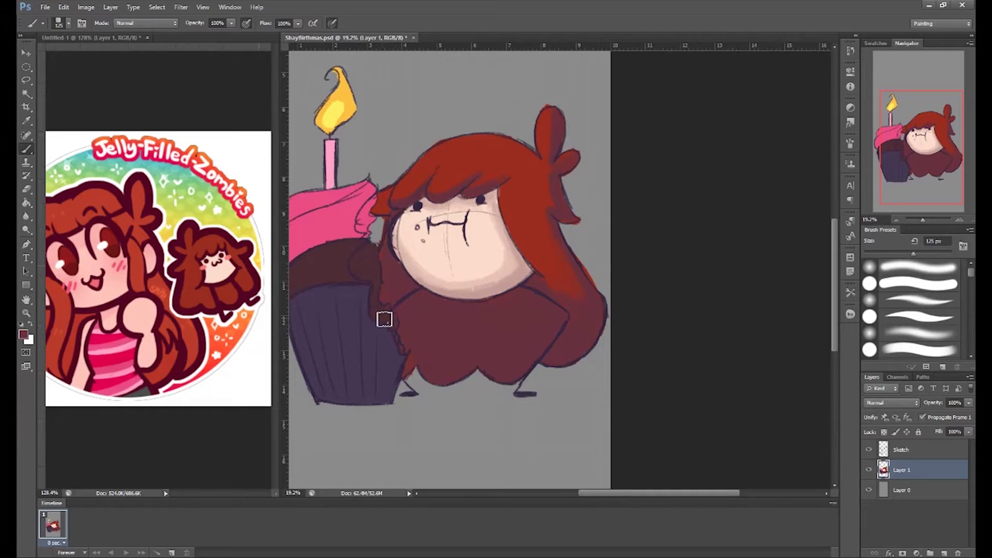
left_click_drag(357, 243, 477, 223)
left_click(444, 226, "alt")
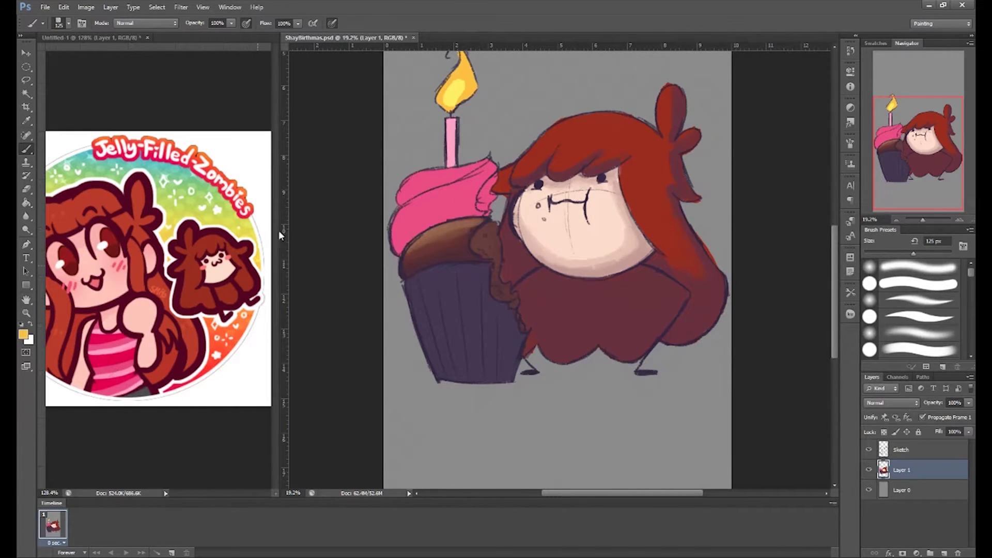
Step: Shade the frosting orange-pink and blend orange highlights into the red hair
left_click_drag(396, 232, 460, 202)
left_click(460, 201, "alt")
mouse_move(567, 120)
left_mouse_down()
mouse_move(516, 161)
mouse_move(593, 168)
mouse_move(450, 220)
left_mouse_up()
left_click_drag(620, 140, 568, 279)
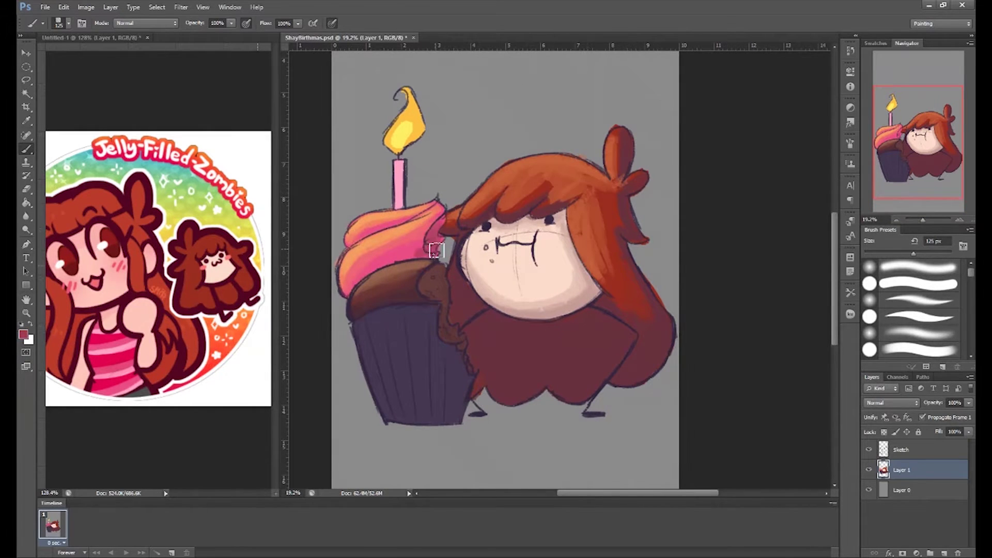
left_click_drag(436, 251, 421, 198)
left_click_drag(578, 155, 598, 159)
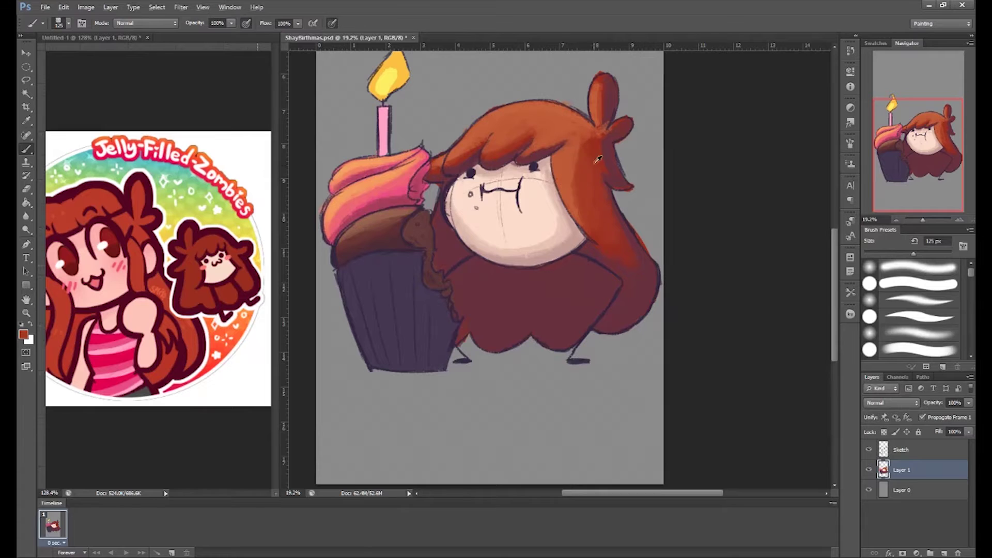
left_click(558, 182, "alt")
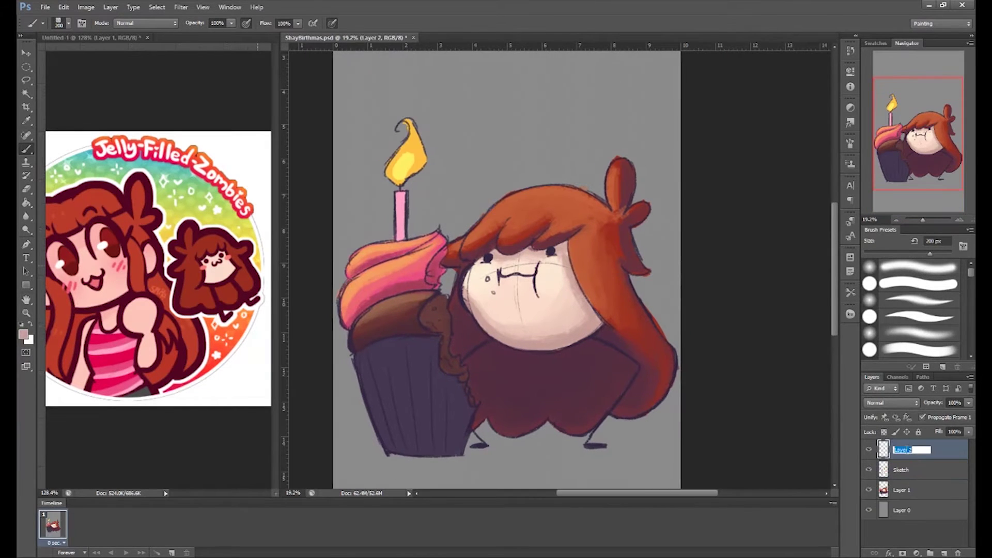
Step: Merge the copied group into a single layer
key("ctrl+e")
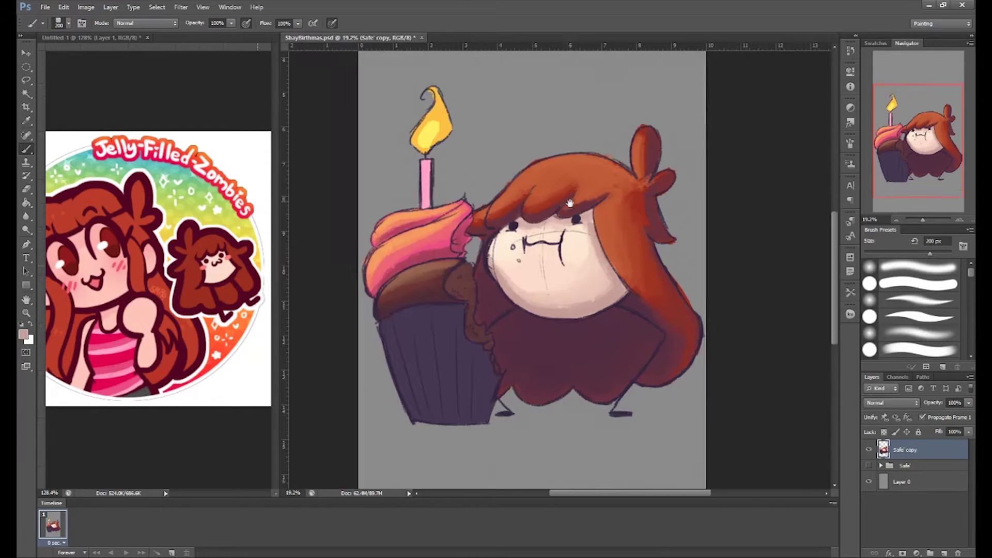
scroll(516, 271, "up", 6)
scroll(594, 370, "up", 2)
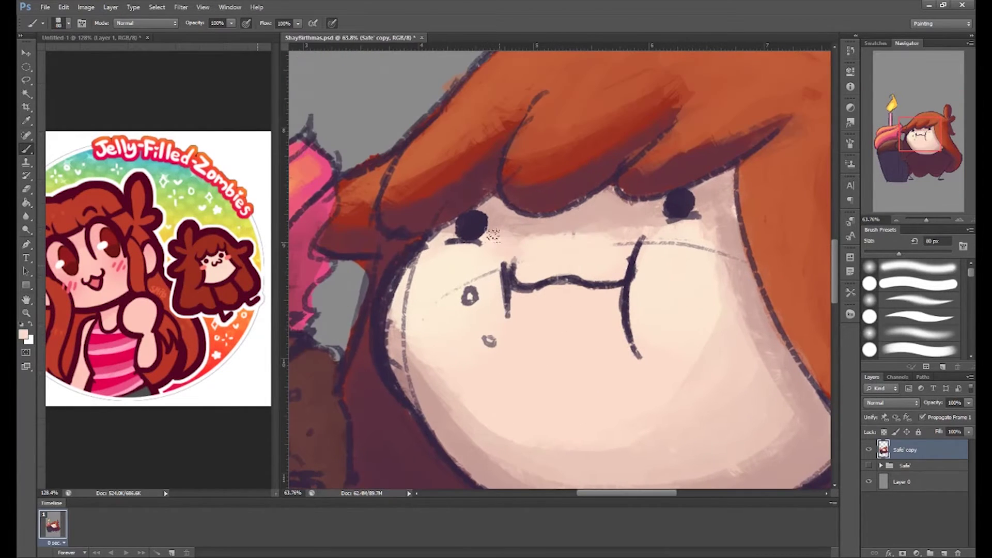
scroll(505, 303, "left", 2)
scroll(505, 303, "right", 3)
scroll(478, 204, "left", 1)
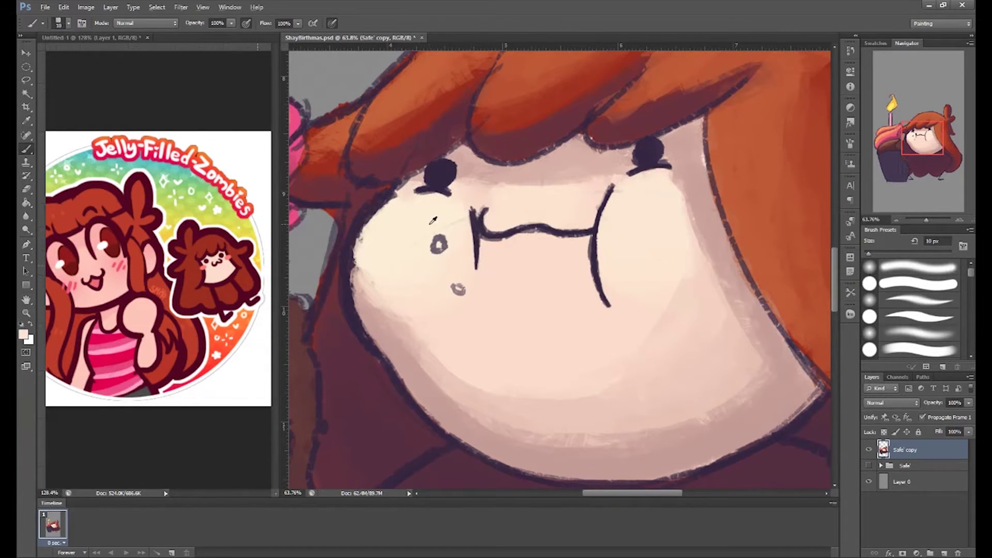
scroll(476, 235, "left", 2)
Step: Fill the cheek circle with dark brown
left_click(505, 236)
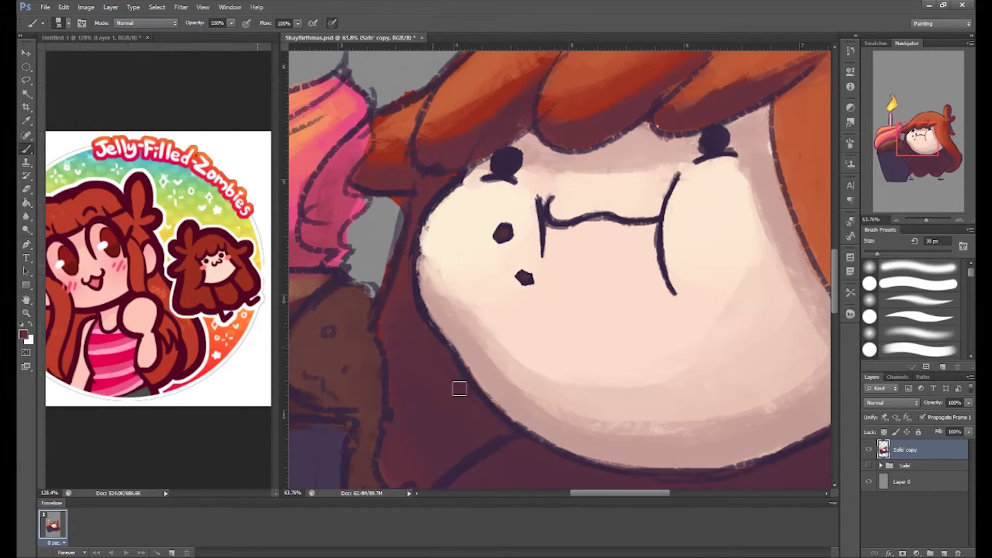
scroll(402, 225, "up", 2)
scroll(475, 205, "right", 3)
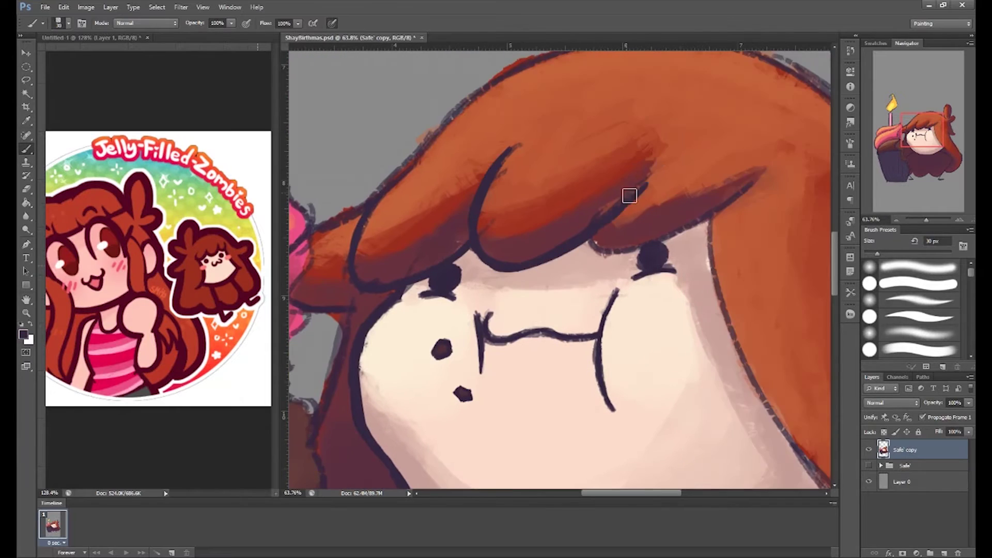
scroll(630, 195, "up", 3)
scroll(509, 211, "right", 3)
scroll(741, 169, "right", 3)
scroll(672, 186, "up", 1)
scroll(593, 210, "down", 3)
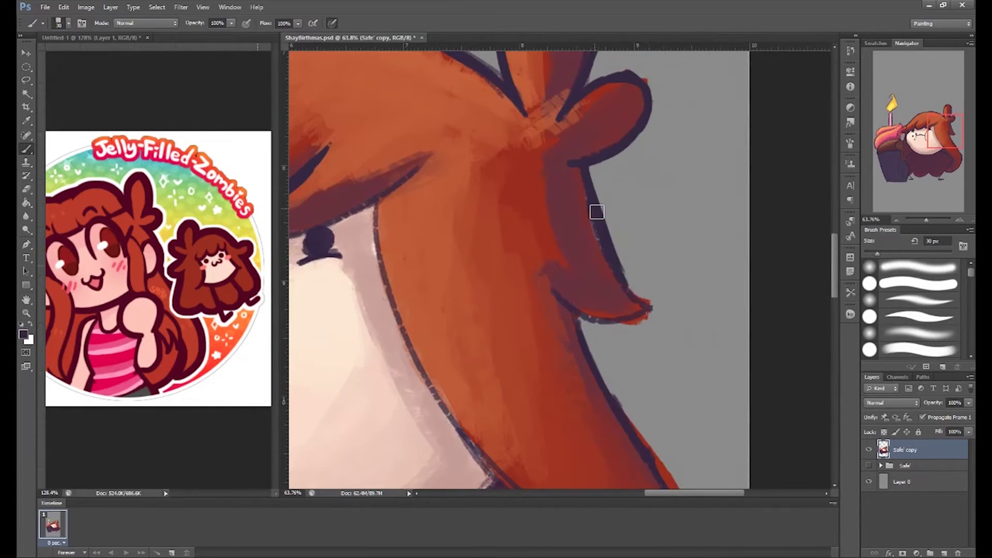
scroll(568, 232, "down", 3)
scroll(498, 263, "left", 2)
scroll(498, 263, "down", 5)
scroll(363, 203, "up", 3)
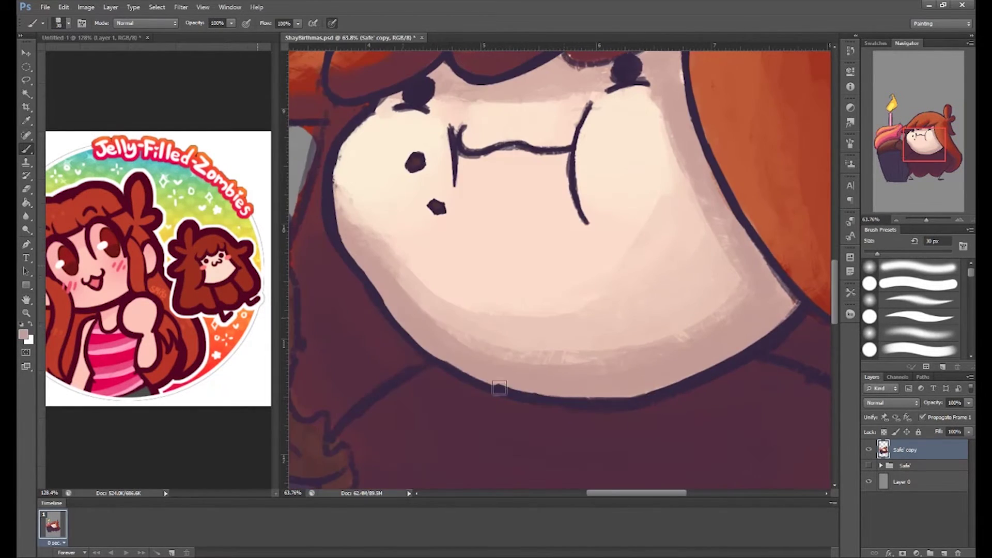
scroll(404, 273, "up", 2)
scroll(404, 273, "left", 2)
scroll(343, 403, "right", 6)
scroll(594, 210, "up", 3)
scroll(593, 210, "right", 2)
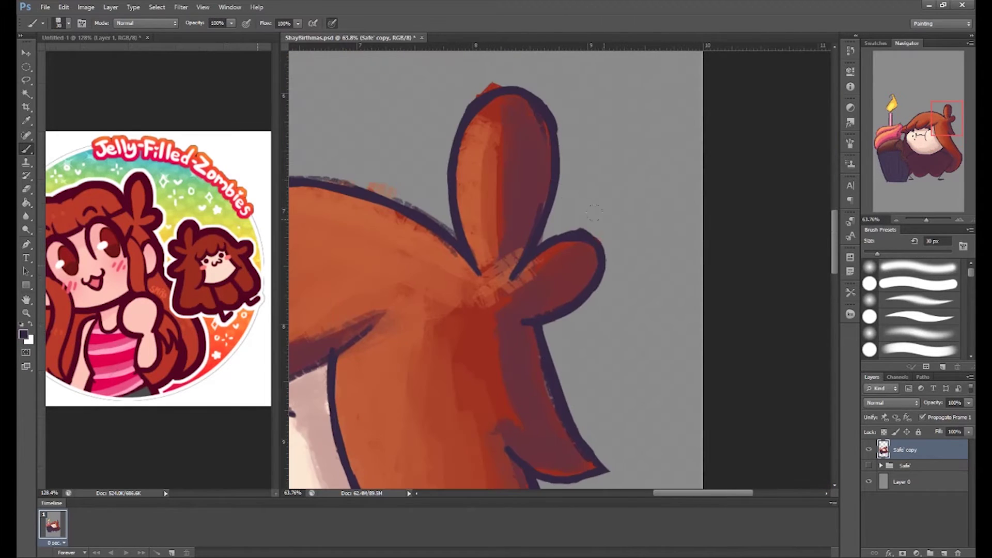
scroll(578, 223, "left", 2)
scroll(578, 223, "left", 3)
scroll(517, 207, "left", 1)
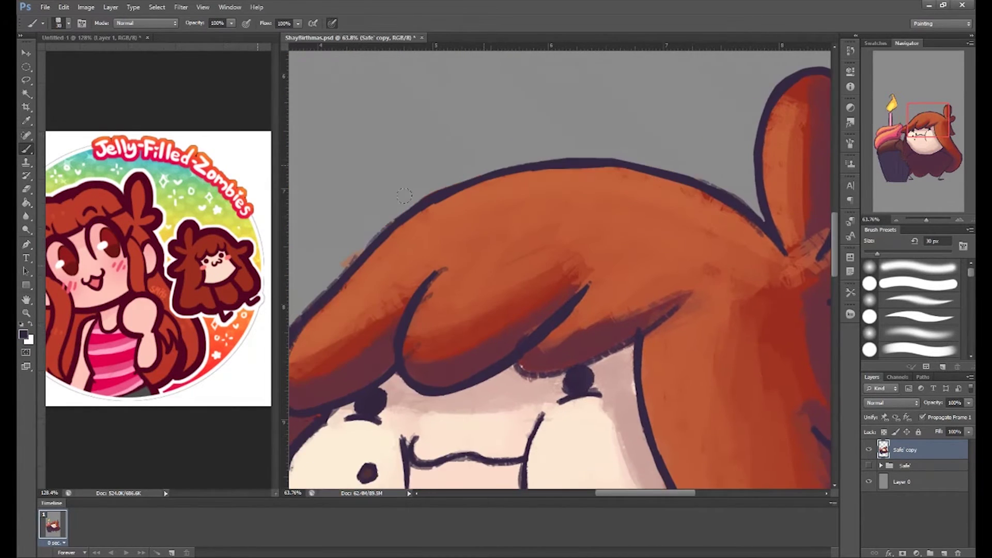
scroll(479, 185, "down", 3)
scroll(479, 185, "left", 2)
scroll(478, 185, "down", 1)
scroll(646, 294, "down", 4)
scroll(493, 281, "down", 4)
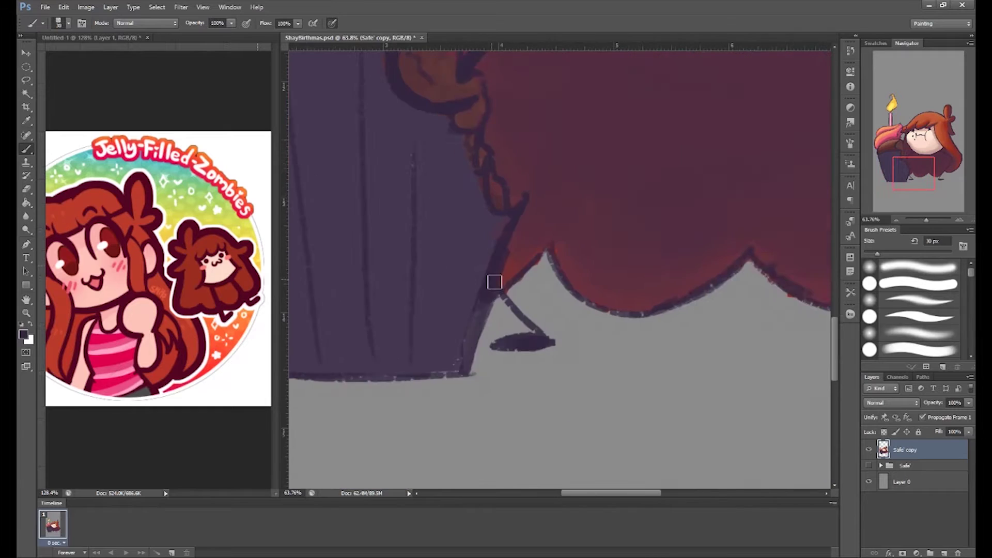
scroll(614, 317, "left", 2)
scroll(615, 317, "left", 3)
scroll(615, 317, "up", 2)
scroll(534, 369, "left", 1)
scroll(490, 228, "right", 3)
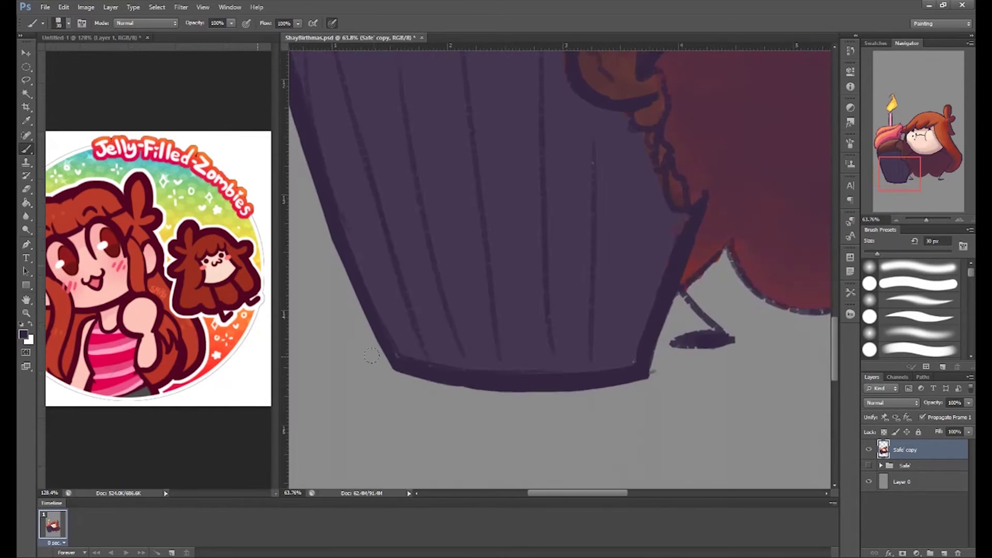
scroll(365, 325, "up", 5)
scroll(639, 268, "up", 2)
scroll(638, 268, "left", 3)
scroll(527, 383, "up", 2)
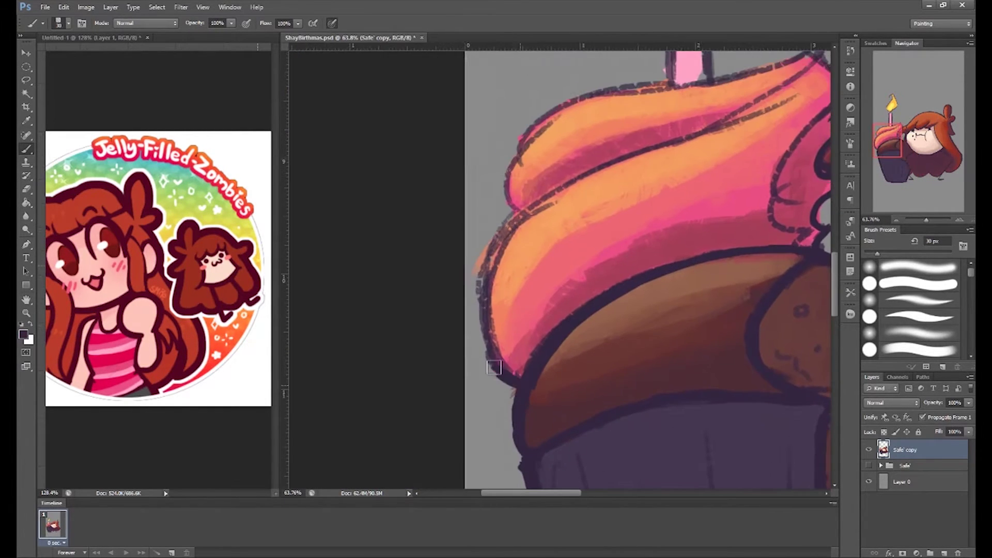
scroll(750, 141, "up", 1)
scroll(751, 140, "right", 2)
scroll(713, 276, "left", 2)
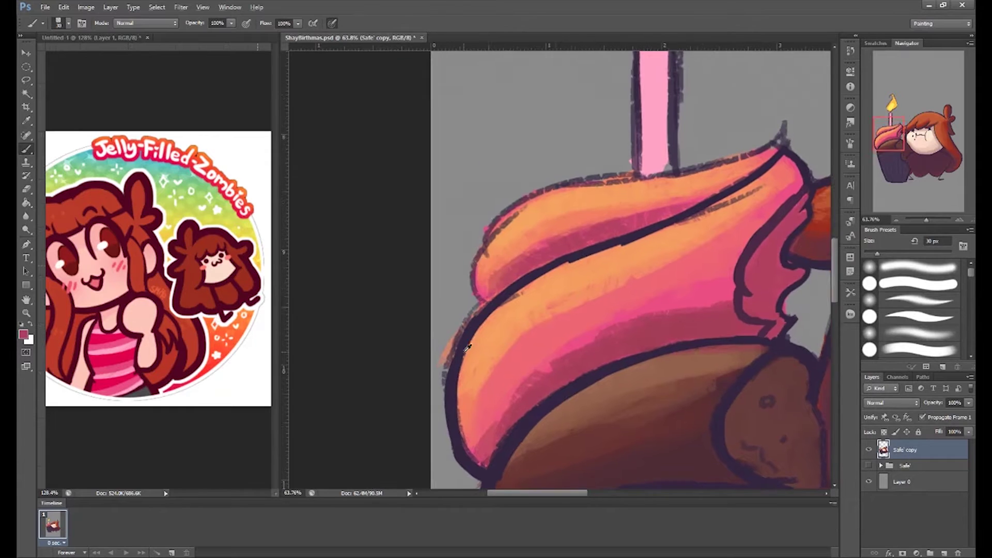
scroll(558, 288, "up", 2)
scroll(512, 264, "down", 2)
scroll(513, 264, "left", 1)
scroll(502, 436, "right", 5)
scroll(522, 235, "up", 2)
scroll(522, 235, "down", 4)
scroll(522, 235, "right", 1)
scroll(512, 380, "down", 2)
scroll(512, 379, "up", 3)
scroll(512, 379, "up", 3)
scroll(513, 379, "left", 2)
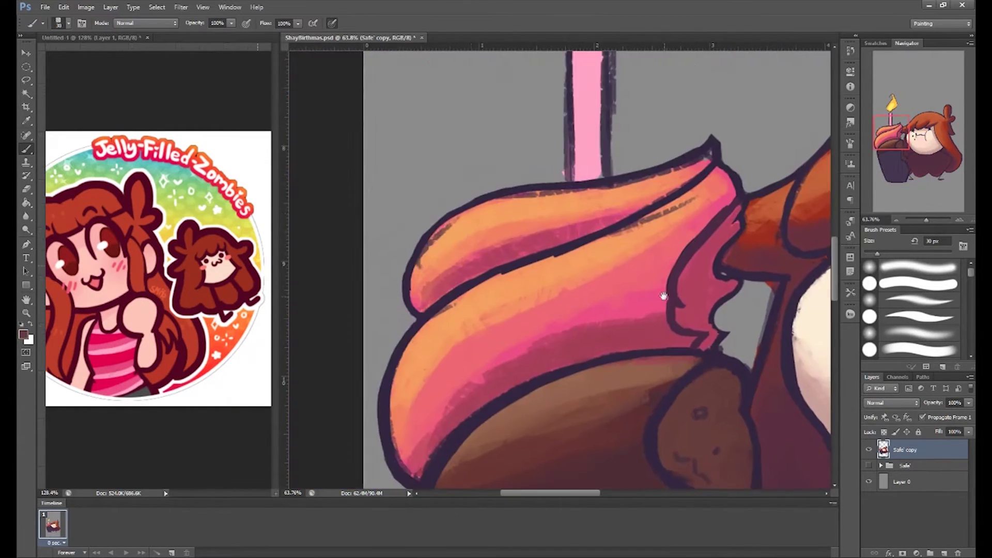
scroll(571, 196, "down", 5)
scroll(571, 195, "up", 5)
scroll(465, 221, "left", 3)
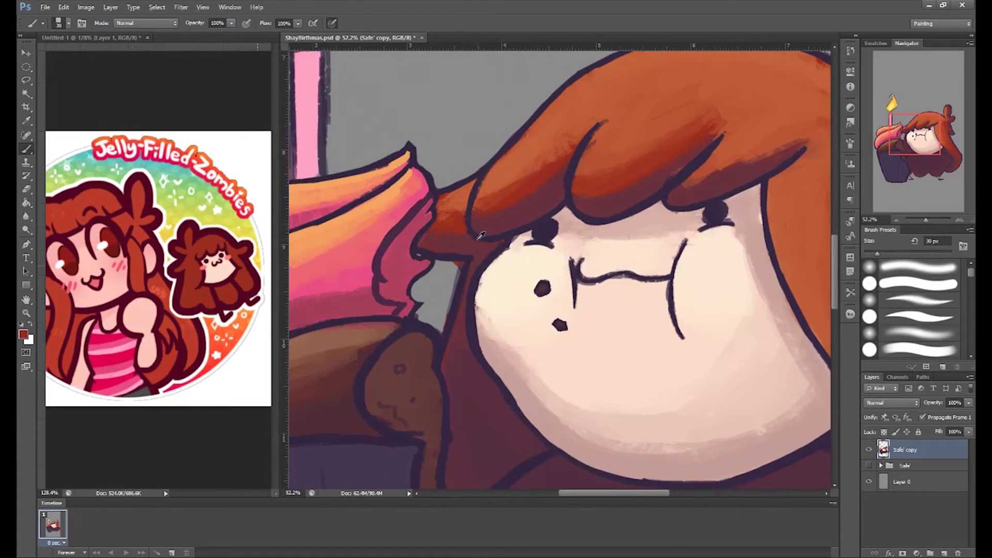
scroll(715, 254, "down", 2)
scroll(715, 255, "right", 1)
Step: Sample the face's skin tones and use a 30 px brush for face rim highlights
left_click(465, 250, "alt")
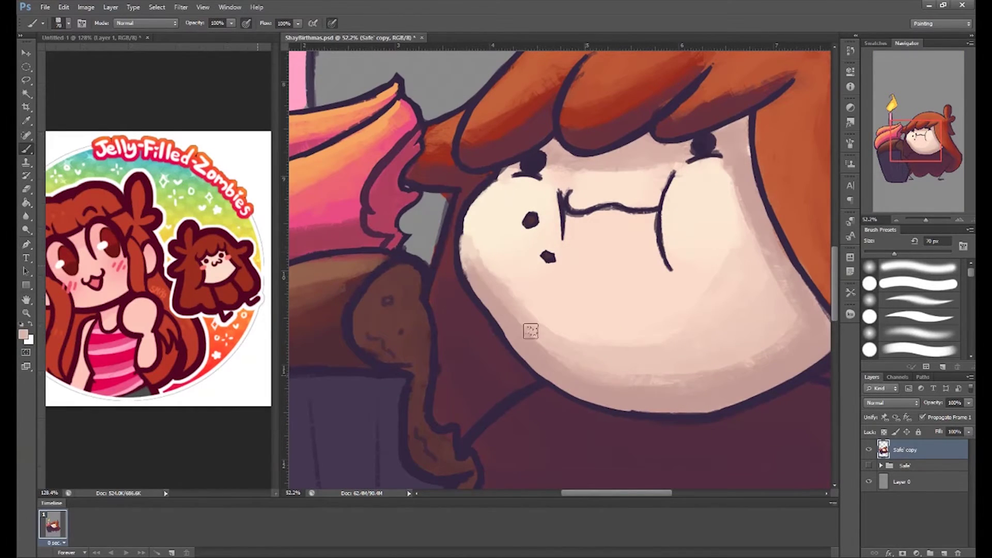
scroll(615, 215, "right", 2)
scroll(614, 214, "up", 1)
scroll(652, 232, "left", 2)
scroll(653, 232, "down", 1)
key("bracketleft")
key("bracketleft")
key("bracketleft")
left_click(528, 227, "alt")
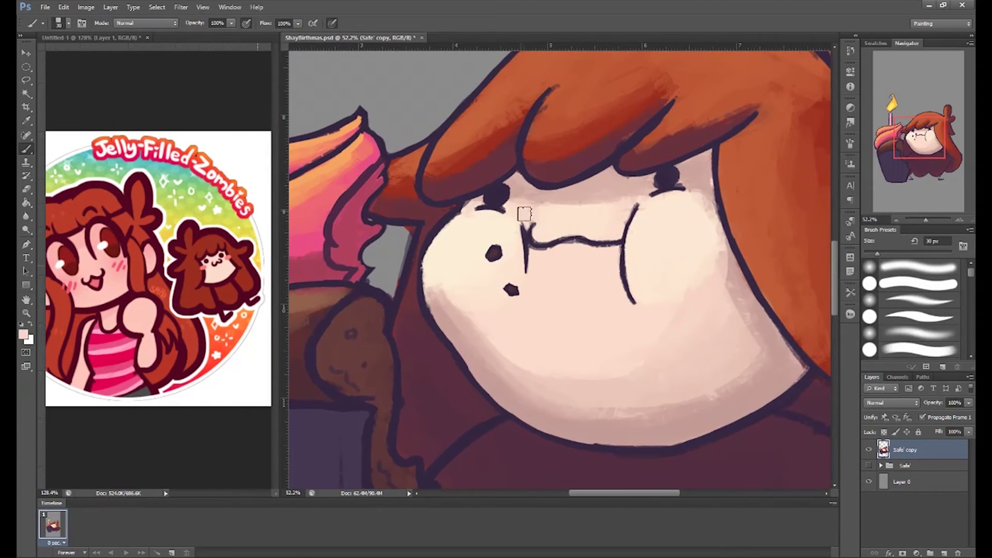
scroll(571, 250, "down", 1)
scroll(532, 279, "left", 1)
scroll(489, 303, "right", 1)
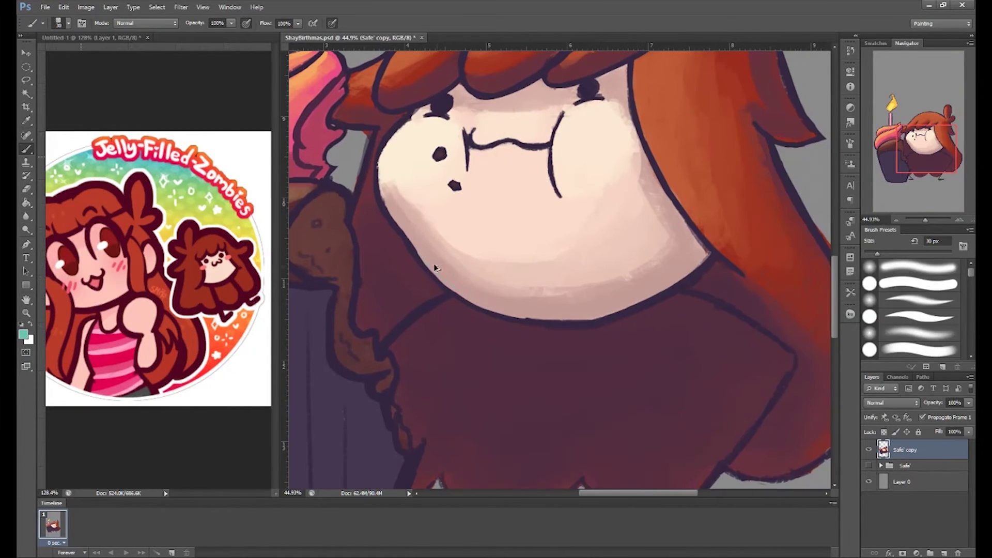
scroll(445, 279, "right", 2)
scroll(634, 240, "up", 2)
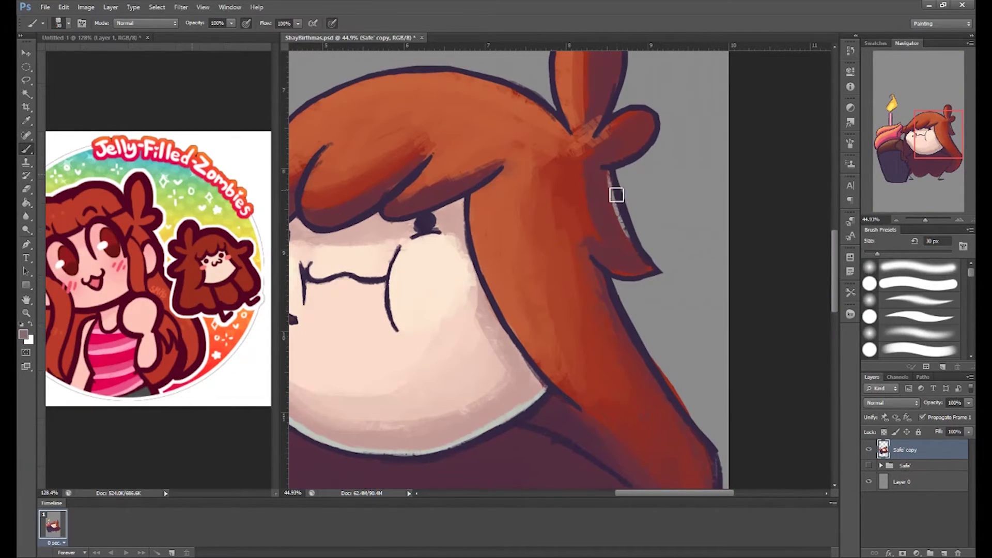
scroll(615, 186, "up", 3)
scroll(557, 176, "down", 3)
scroll(558, 175, "left", 2)
scroll(399, 310, "down", 5)
Step: Sample the body's dark maroon and light skin tone to shade the candle and flame outline
left_click(400, 322, "alt")
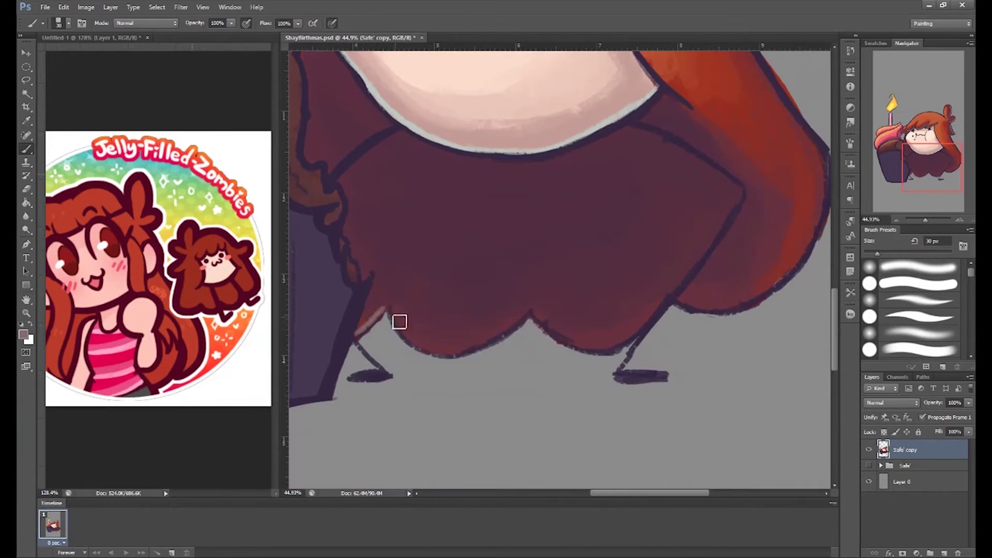
scroll(399, 322, "up", 1)
scroll(609, 282, "up", 4)
scroll(609, 281, "left", 1)
left_click(455, 374, "alt")
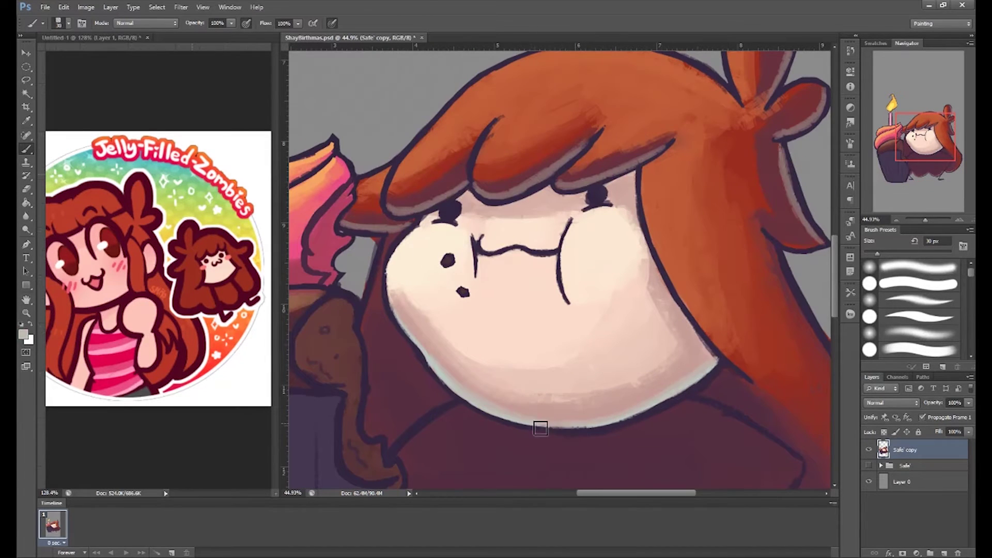
scroll(536, 320, "down", 3)
scroll(465, 314, "down", 5)
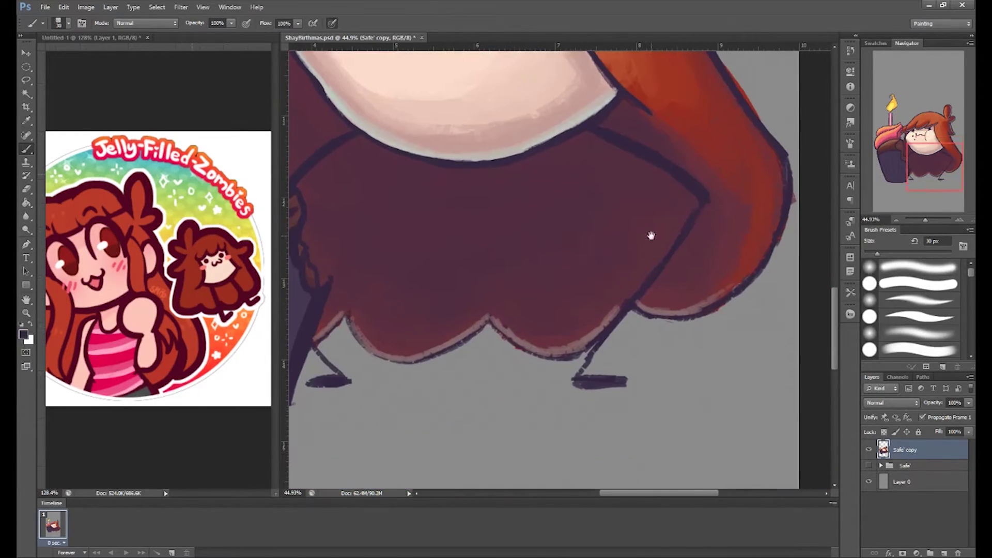
scroll(476, 326, "left", 1)
scroll(476, 269, "right", 3)
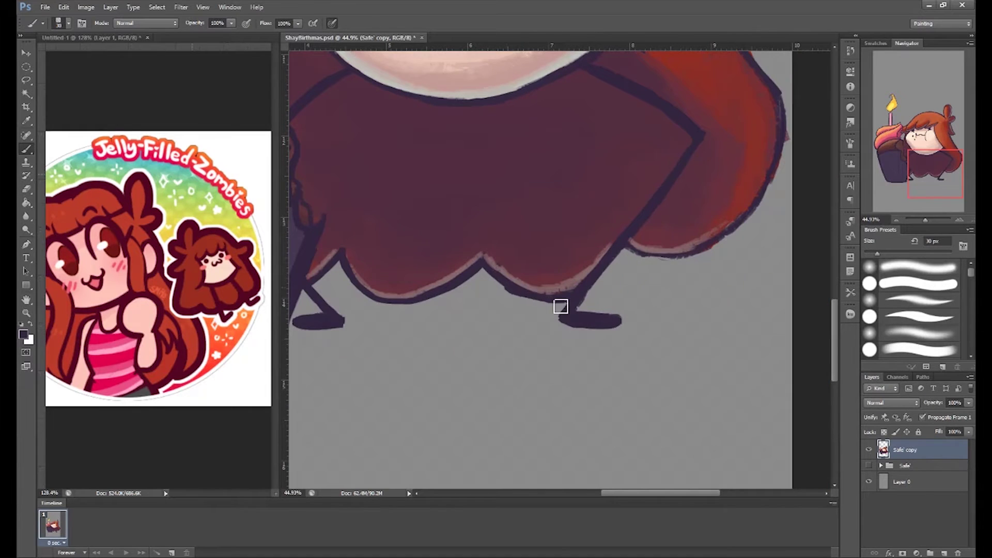
scroll(587, 268, "right", 2)
scroll(620, 284, "right", 1)
scroll(647, 295, "up", 2)
scroll(671, 268, "up", 5)
scroll(699, 236, "left", 3)
scroll(496, 224, "left", 2)
scroll(496, 224, "up", 2)
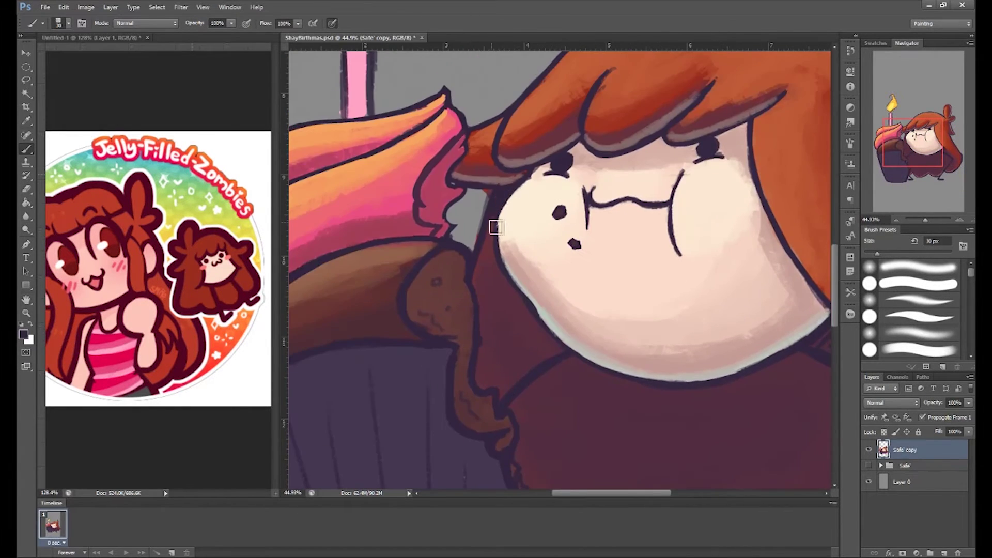
scroll(471, 279, "up", 1)
scroll(477, 329, "up", 5)
scroll(497, 281, "left", 3)
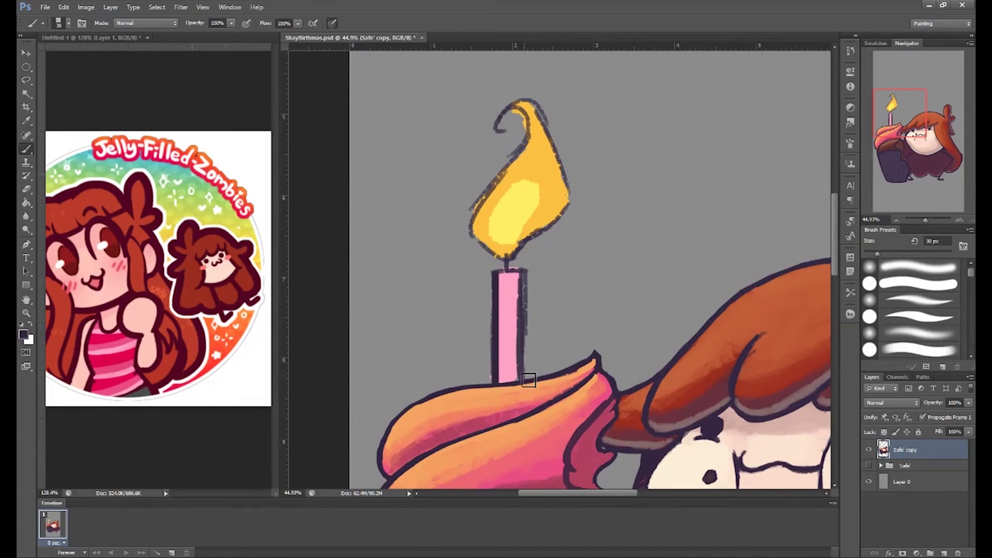
scroll(529, 380, "down", 1)
scroll(569, 366, "down", 1)
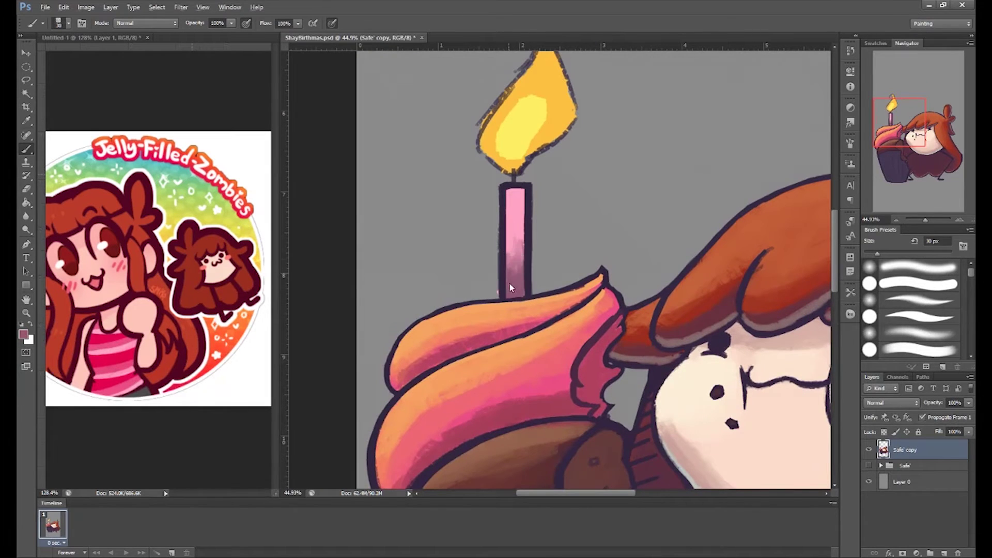
scroll(494, 224, "up", 4)
scroll(494, 223, "right", 1)
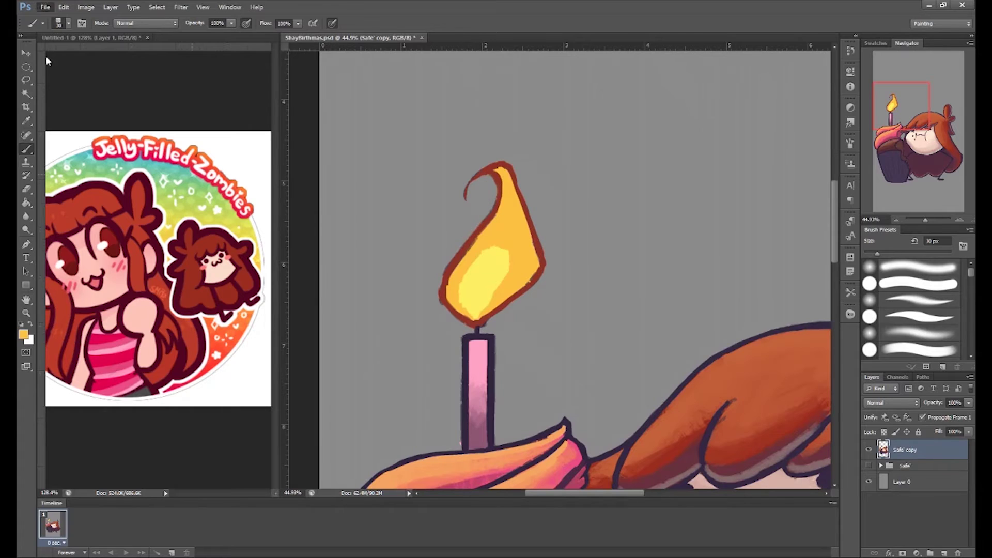
Step: Paint orange shading into the upper candle flame to brighten it
mouse_move(498, 181)
left_mouse_down()
mouse_move(517, 262)
mouse_move(496, 258)
left_mouse_up()
scroll(449, 307, "down", 2)
scroll(448, 307, "up", 1)
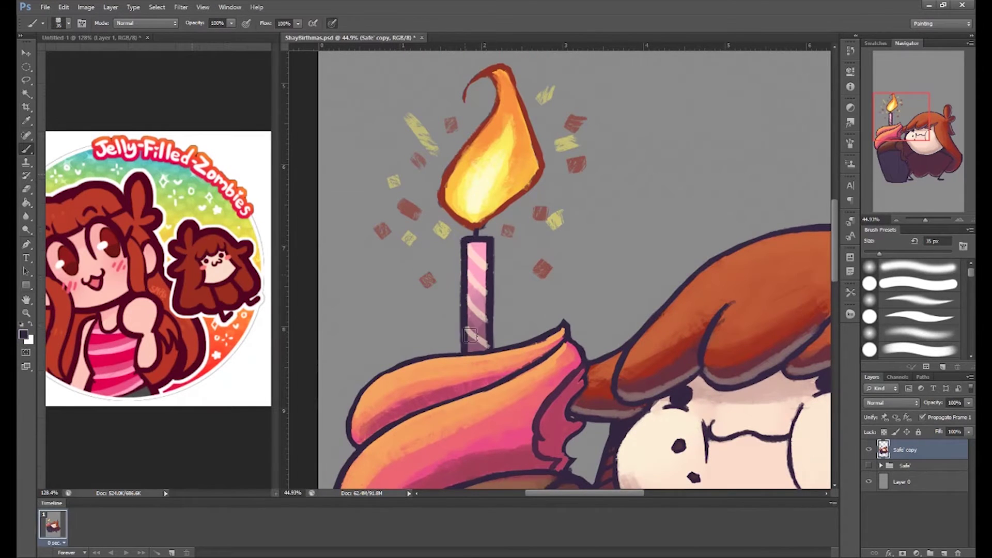
scroll(467, 306, "left", 1)
scroll(454, 258, "down", 3)
Step: Paint light diagonal highlight stripes across the frosting
mouse_move(486, 209)
left_mouse_down()
mouse_move(502, 186)
mouse_move(442, 278)
left_mouse_up()
scroll(500, 192, "right", 1)
scroll(507, 217, "down", 1)
scroll(507, 217, "left", 1)
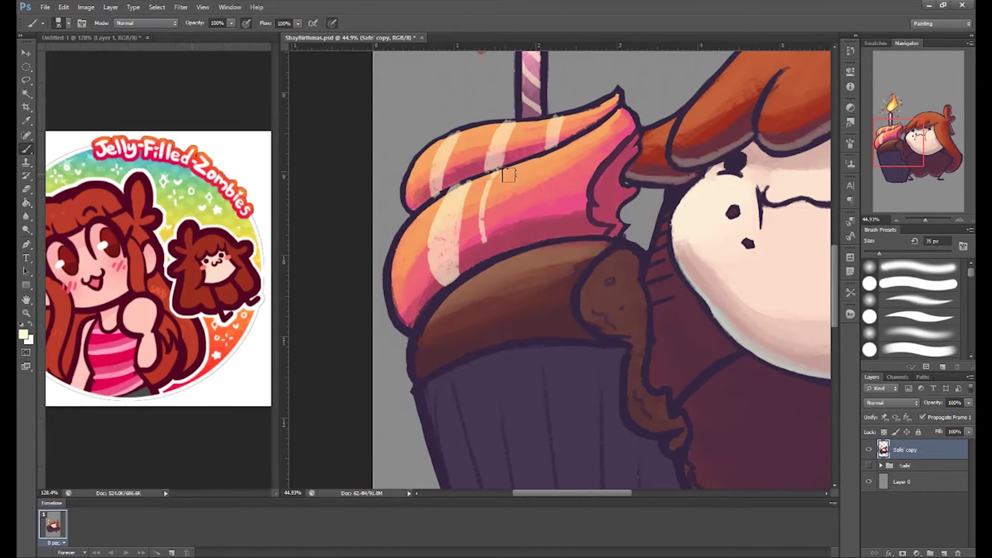
left_click_drag(527, 165, 504, 253)
mouse_move(573, 140)
left_mouse_down()
mouse_move(566, 238)
mouse_move(563, 227)
left_mouse_up()
left_click_drag(410, 253, 403, 321)
Step: Sample an orange-brown colour from the picture
scroll(445, 338, "left", 1)
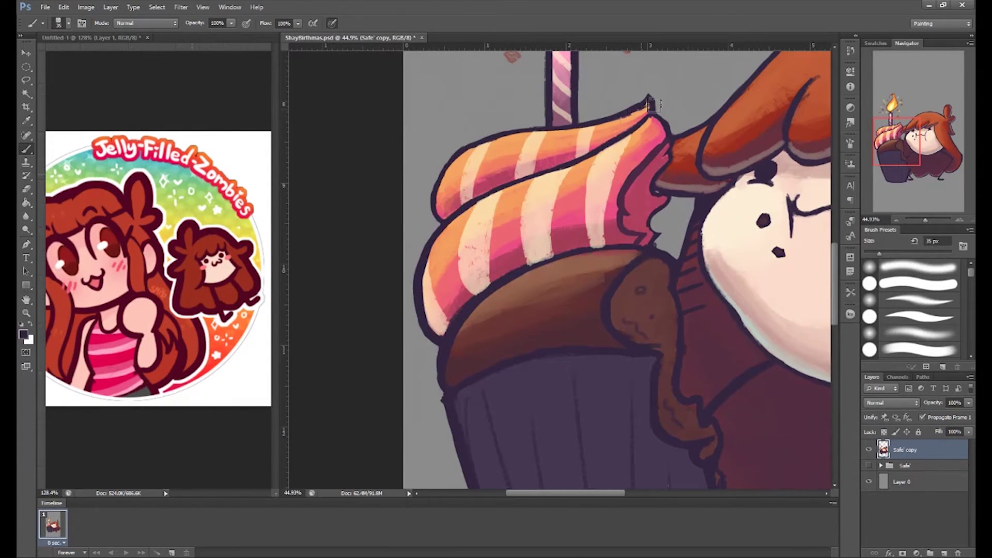
scroll(640, 113, "down", 2)
left_click(615, 194, "alt")
scroll(509, 310, "up", 2)
scroll(731, 207, "down", 3)
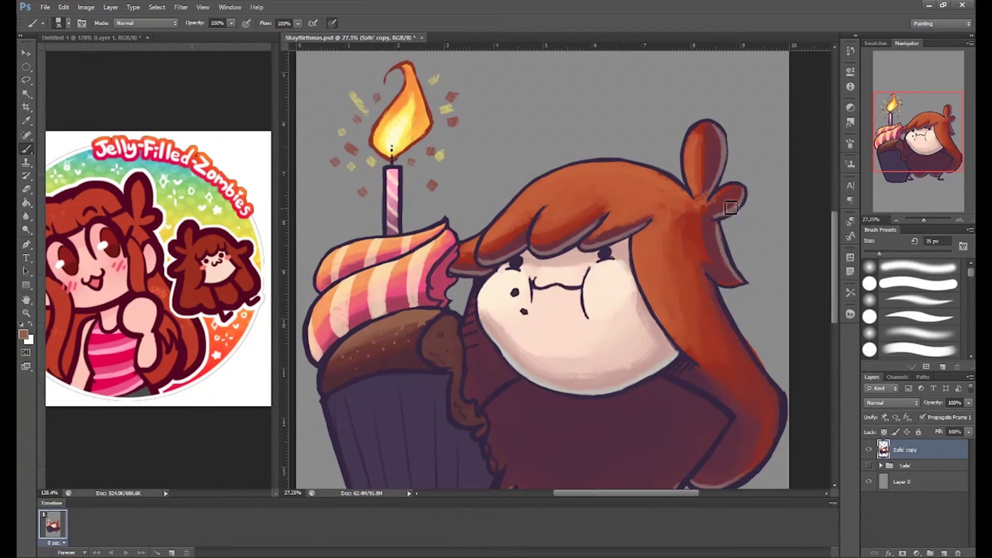
Step: Paint pink blush on the girl's cheeks
left_click_drag(599, 285, 622, 284)
scroll(568, 284, "down", 1)
scroll(569, 284, "down", 2)
scroll(593, 359, "up", 2)
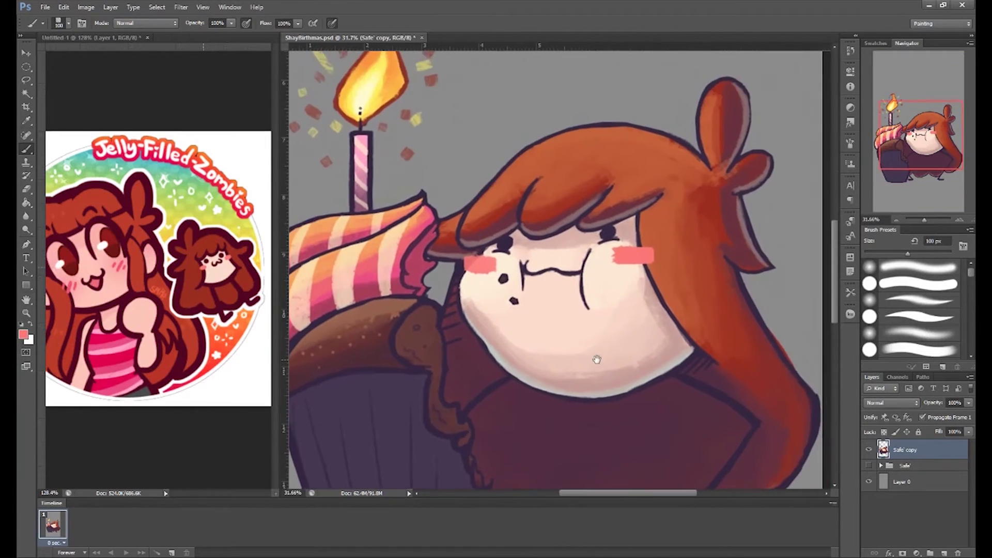
scroll(498, 249, "down", 3)
Step: Paint darker purple shading stripes down the cupcake wrapper, with lighter stripes along its bottom
left_click(498, 250, "alt")
left_click_drag(424, 258, 449, 346)
left_click_drag(542, 256, 511, 346)
left_click_drag(480, 292, 465, 351)
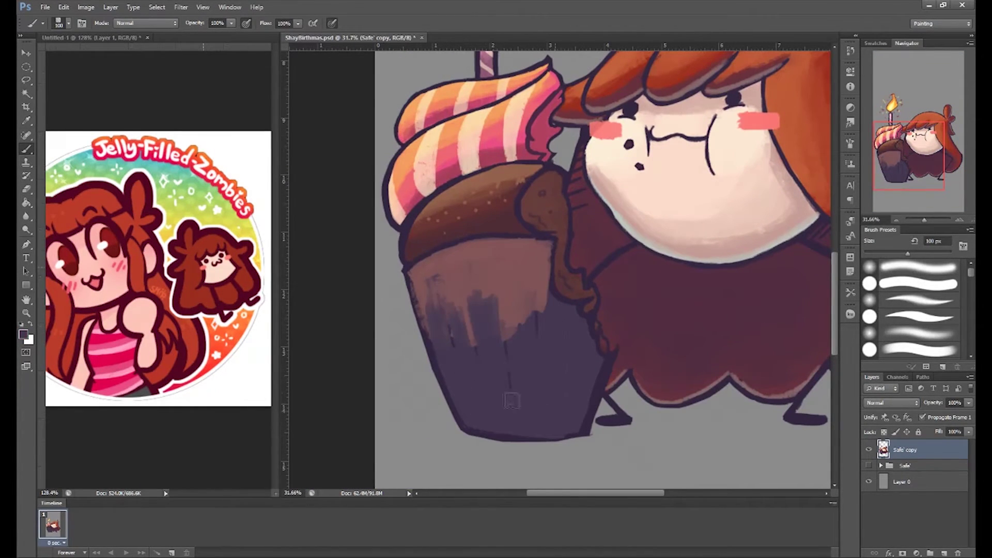
left_click_drag(511, 299, 450, 284)
left_click_drag(516, 277, 539, 367)
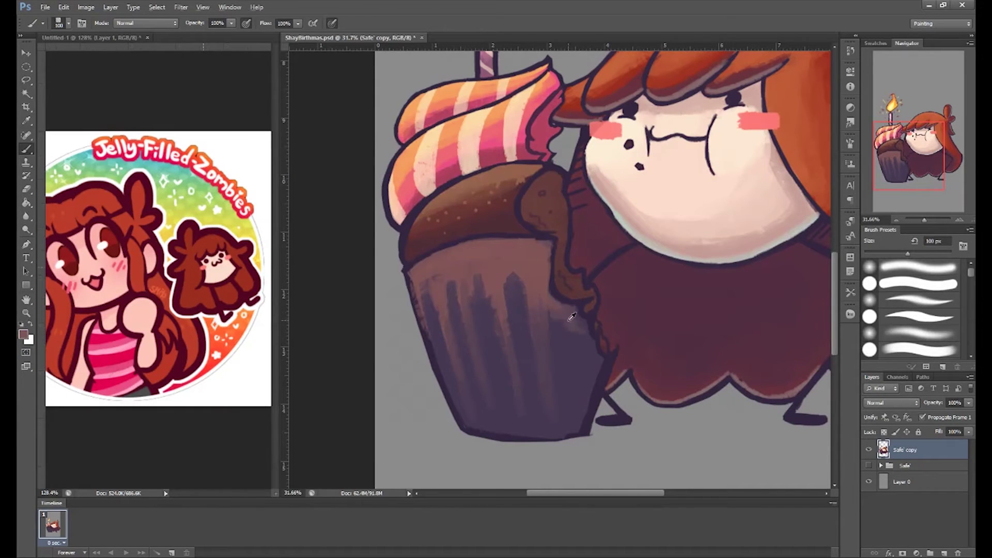
left_click_drag(457, 392, 568, 377)
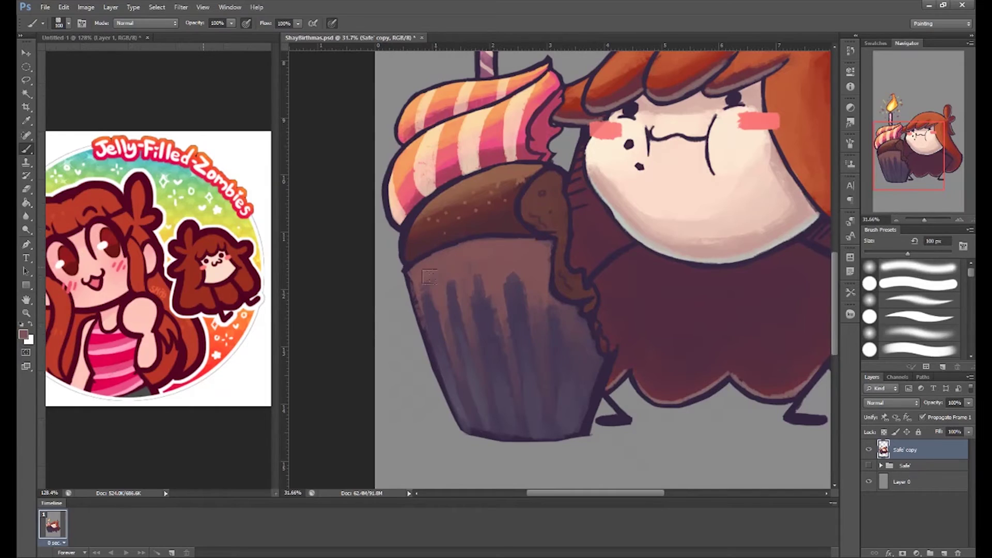
Step: Draw small dark hearts across the cupcake wrapper
left_click_drag(429, 276, 482, 259)
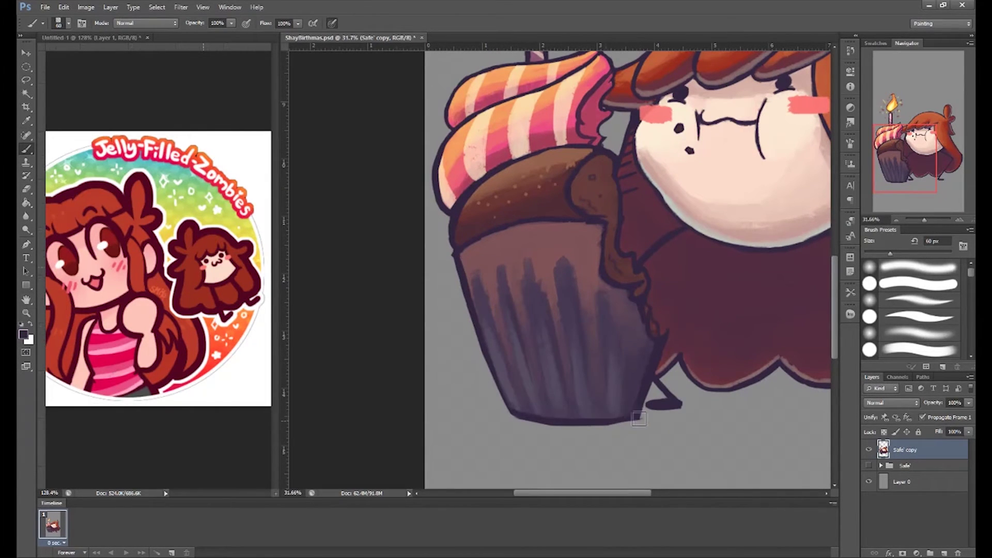
left_click_drag(638, 418, 587, 404)
mouse_move(543, 202)
left_mouse_down()
mouse_move(460, 310)
mouse_move(416, 219)
left_mouse_up()
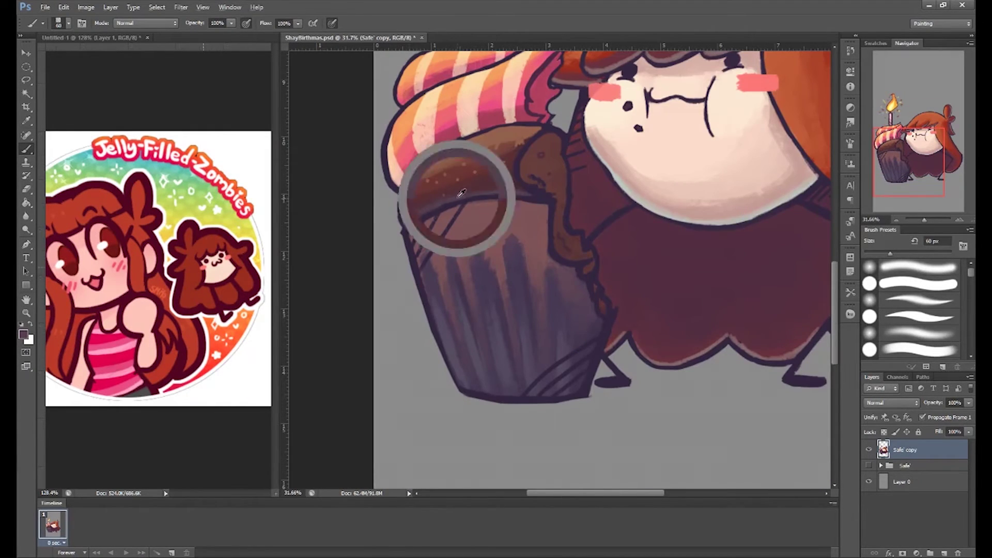
mouse_move(591, 263)
left_mouse_down()
mouse_move(591, 341)
mouse_move(485, 320)
left_mouse_up()
left_click_drag(430, 234, 444, 234)
left_click_drag(453, 278, 468, 279)
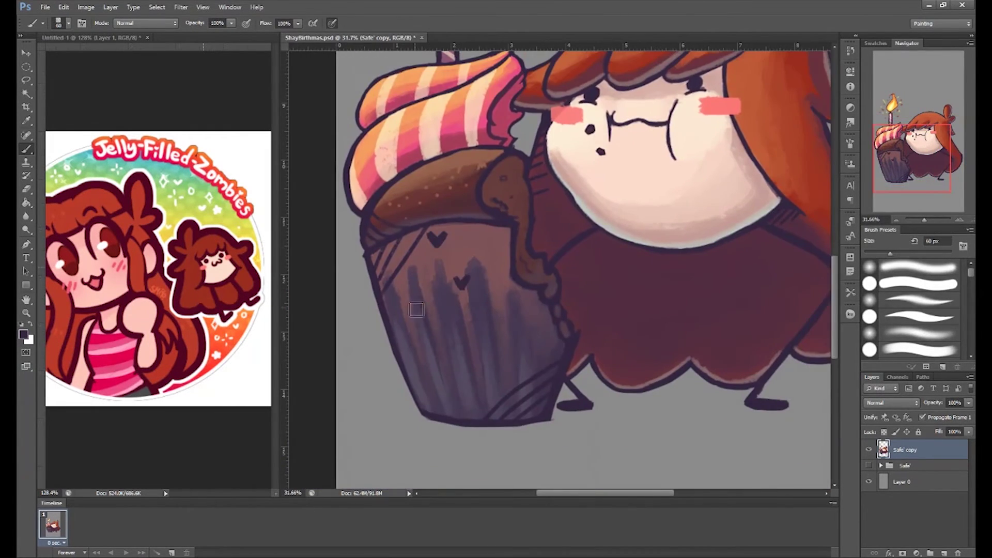
Step: Draw pink and mauve hearts across the girl's sweater
left_click_drag(558, 198, 443, 287)
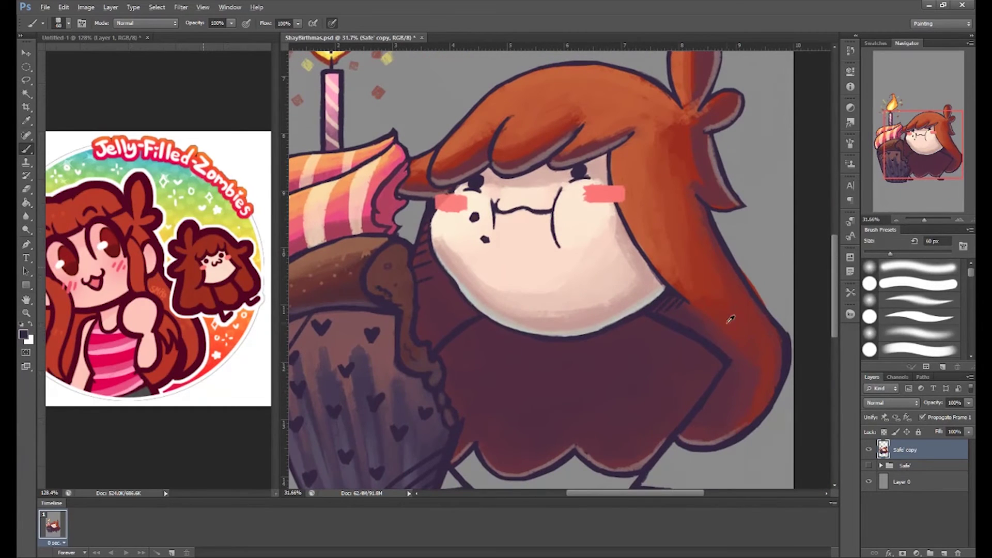
left_click(655, 341)
left_click(623, 406)
Step: Add light peach highlights to the hair with a larger brush, then sample hair and skin colours
mouse_move(541, 373)
left_mouse_down()
mouse_move(589, 460)
mouse_move(568, 367)
left_mouse_up()
key("bracketright")
key("bracketright")
key("bracketright")
mouse_move(485, 212)
left_mouse_down()
mouse_move(558, 204)
mouse_move(620, 215)
mouse_move(465, 220)
mouse_move(541, 171)
left_mouse_up()
left_click(541, 172, "alt")
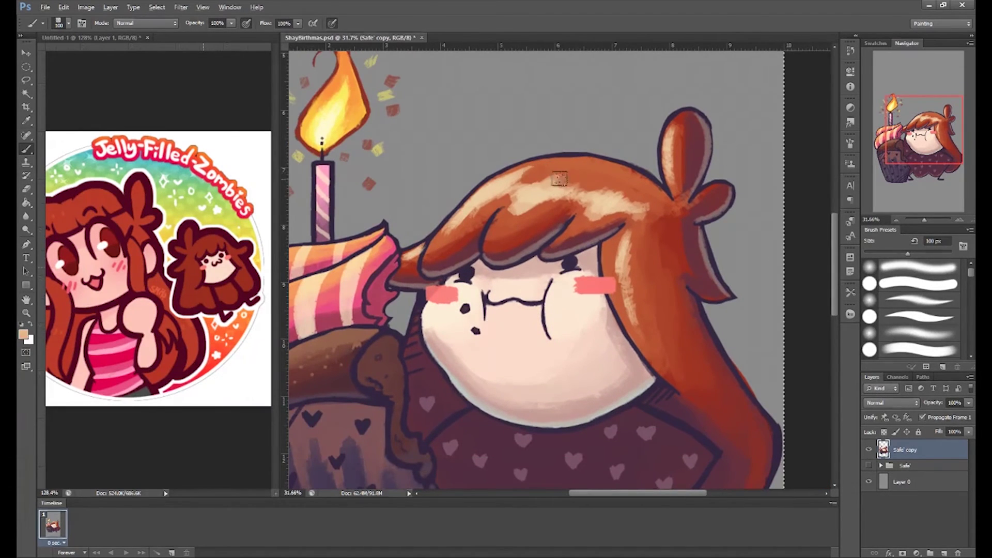
key("bracketleft")
key("bracketleft")
key("bracketleft")
key("d")
scroll(552, 248, "down", 3)
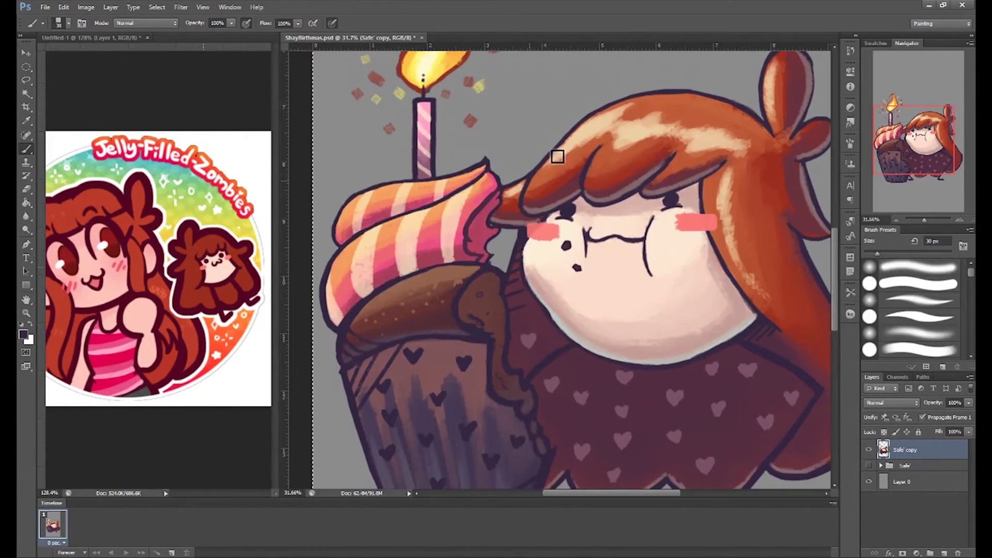
left_click(570, 223, "alt")
scroll(570, 223, "down", 3)
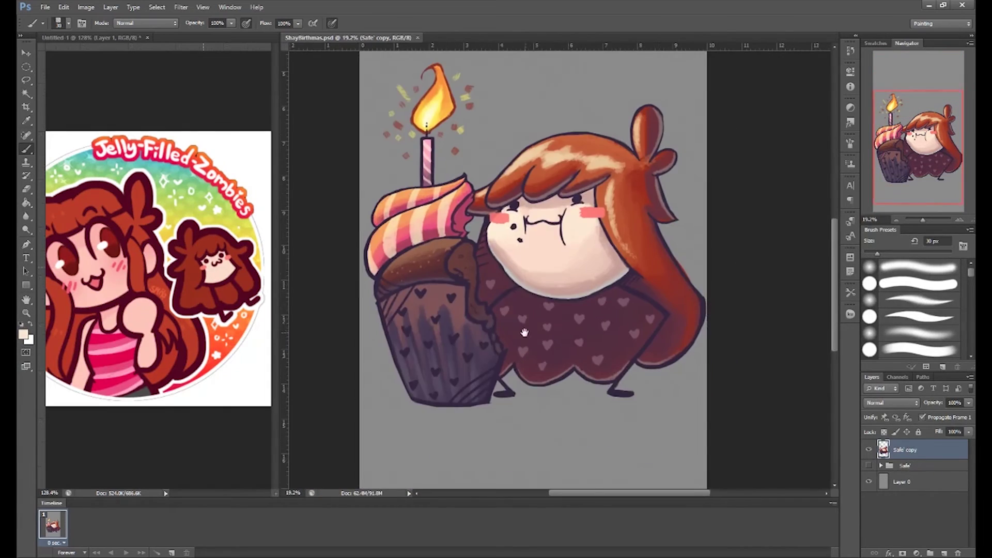
Step: Add a new background layer and paint a soft red band along the bottom
left_click_drag(655, 228, 688, 241)
key("v")
scroll(651, 247, "up", 3)
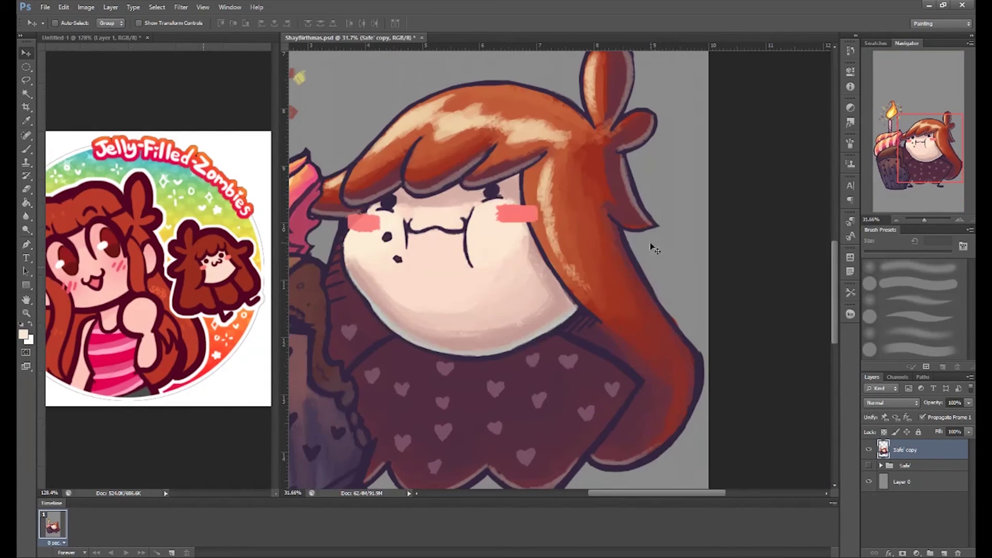
scroll(658, 292, "down", 3)
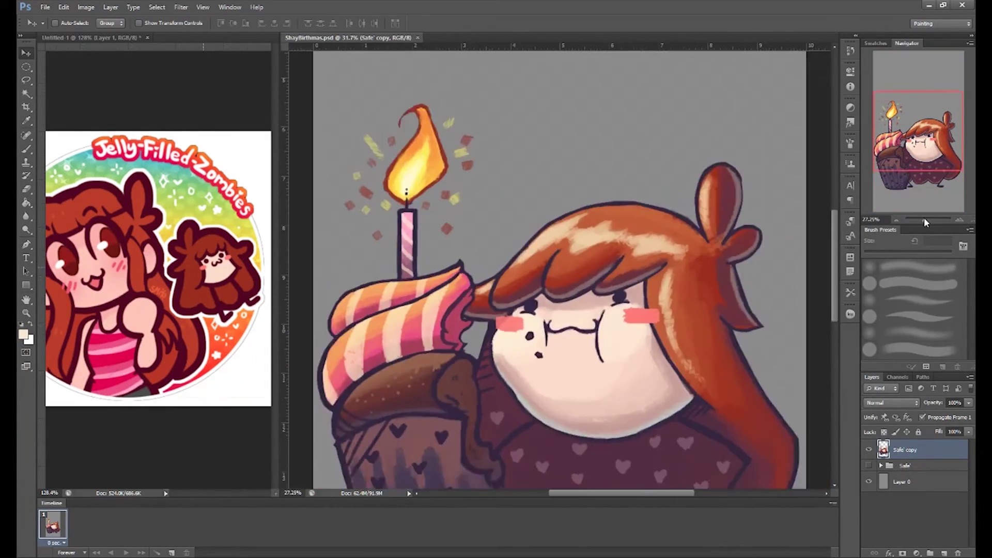
scroll(609, 274, "up", 3)
key("b")
scroll(610, 275, "down", 5)
left_click(902, 481)
key("ctrl+shift+alt+n")
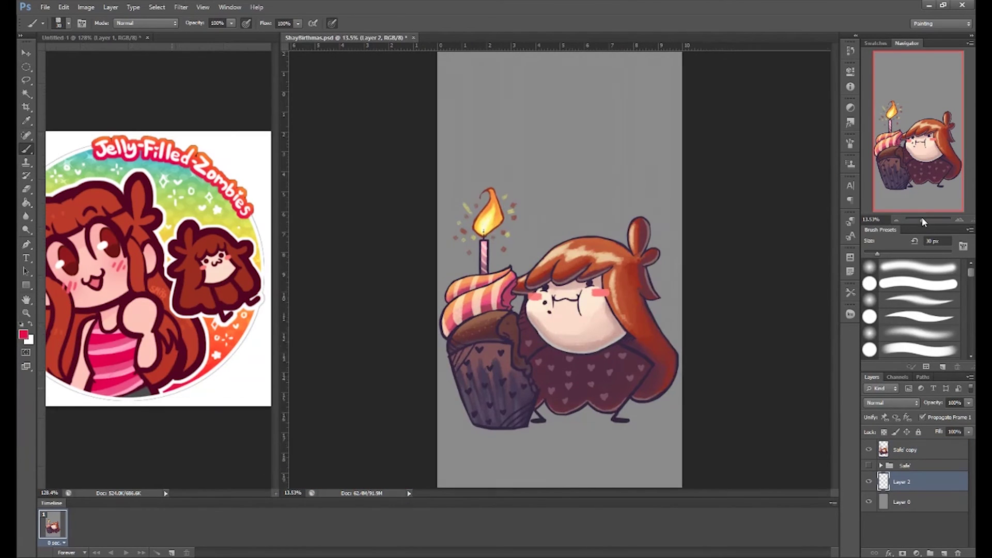
left_click_drag(465, 385, 651, 385)
left_click_drag(562, 364, 630, 331)
Step: Paint orange and further rainbow bands up the background, then repaint the bottom band solid red
left_click(235, 331, "alt")
left_click_drag(488, 331, 632, 290)
mouse_move(632, 237)
left_mouse_down()
mouse_move(496, 230)
mouse_move(632, 222)
mouse_move(491, 201)
mouse_move(633, 170)
mouse_move(488, 148)
left_mouse_up()
left_click(561, 372, "alt")
left_click_drag(635, 369, 447, 369)
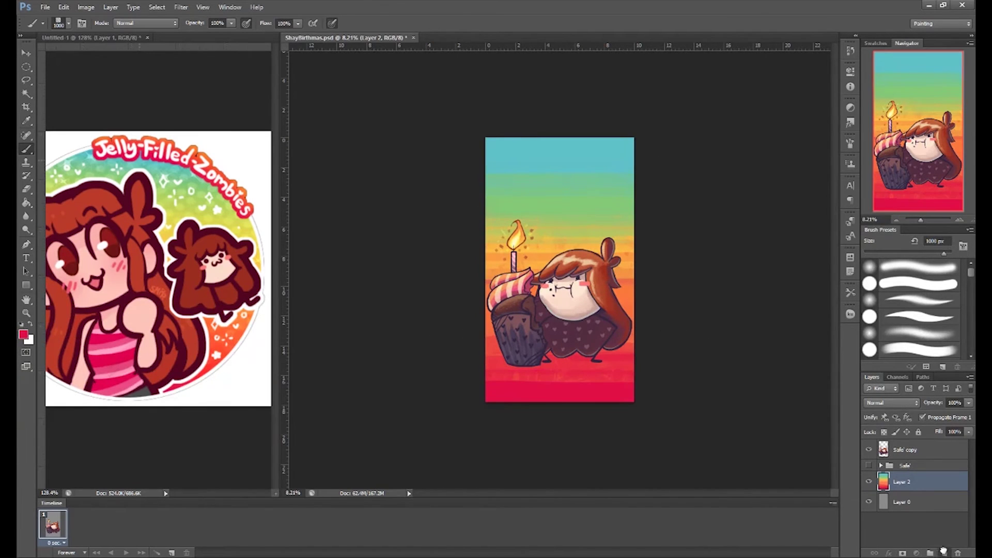
Step: On a new layer, paint a dark red shadow beneath the girl and cupcake
key("ctrl+shift+alt+n")
key("i")
key("b")
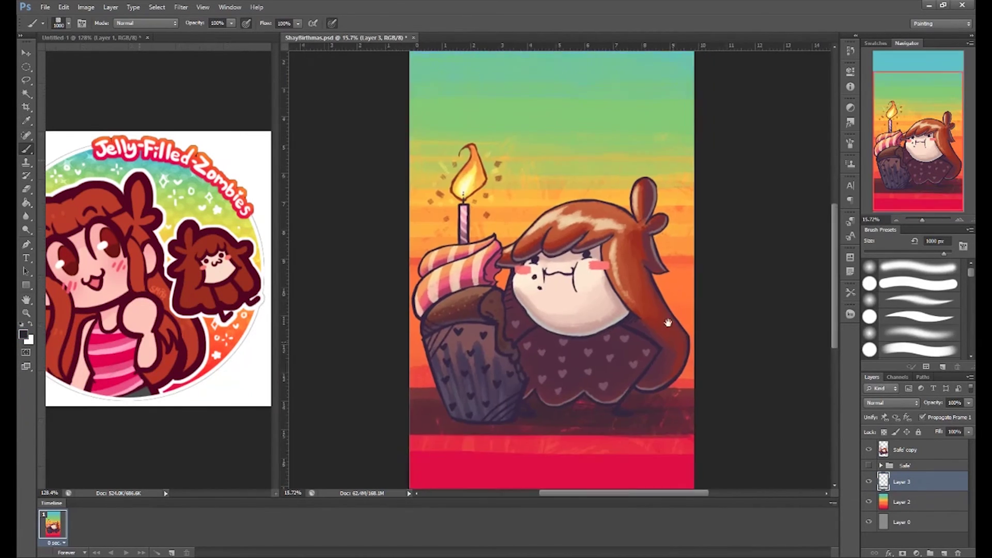
left_click(941, 314)
left_click_drag(473, 408, 628, 413)
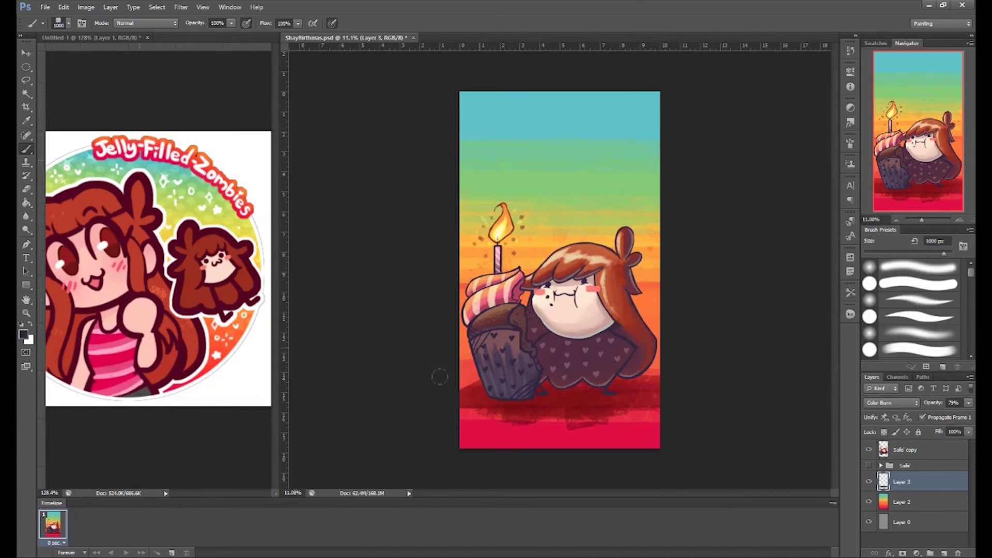
scroll(666, 365, "up", 2)
double_click(931, 450)
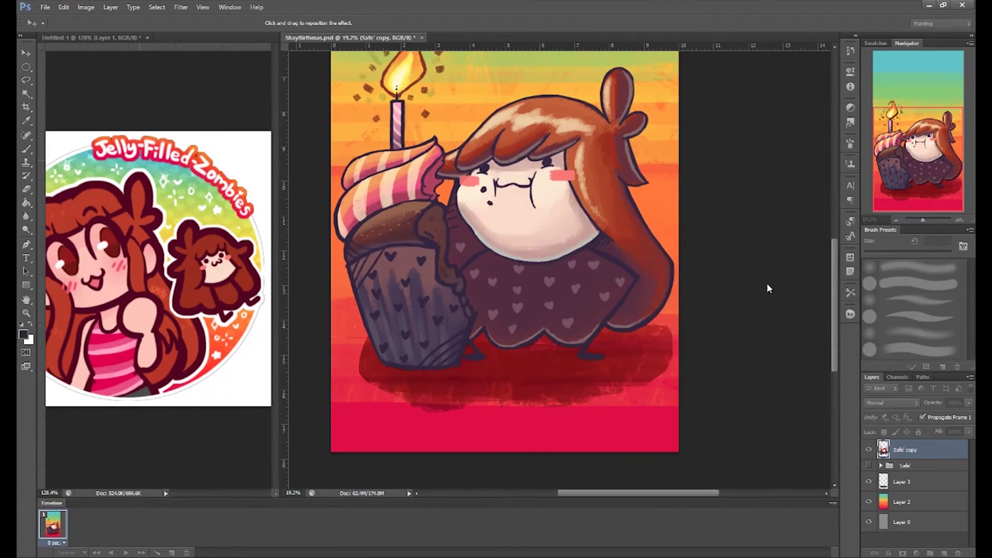
Step: Apply the drop shadow to the character and prepare a new layer painting in white
key("Return")
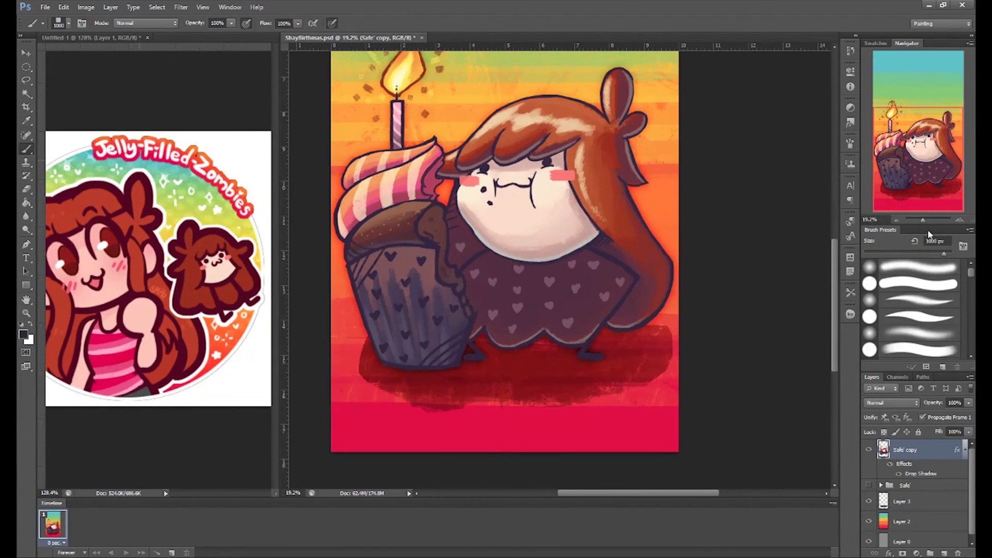
scroll(654, 244, "up", 5)
key("bracketleft")
key("bracketleft")
key("bracketleft")
key("ctrl+shift+alt+n")
key("x")
Step: Hand-letter 'Happy Birthmas Jelly!' in white brush strokes across the top
left_click_drag(393, 121, 389, 201)
scroll(413, 165, "up", 3)
left_click_drag(480, 171, 478, 310)
left_click_drag(473, 215, 416, 302)
mouse_move(525, 155)
left_mouse_down()
mouse_move(503, 261)
mouse_move(692, 227)
left_mouse_up()
scroll(568, 232, "down", 2)
left_click_drag(418, 196, 517, 310)
left_click_drag(517, 258, 678, 354)
left_click_drag(764, 185, 723, 295)
scroll(671, 310, "down", 2)
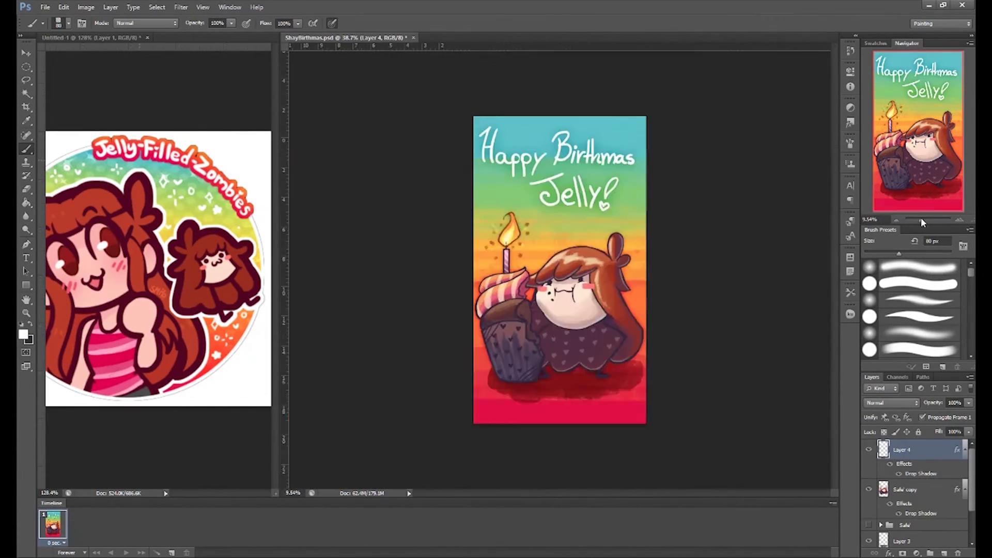